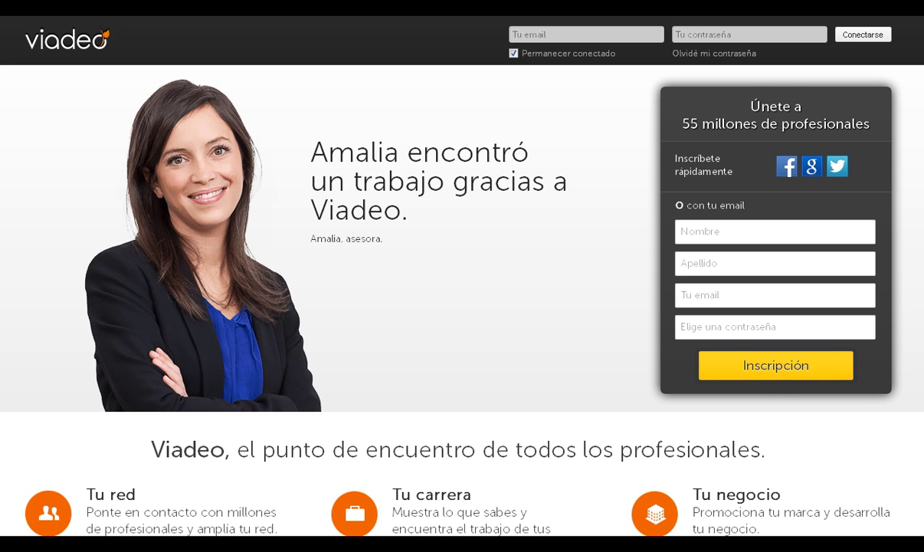
Enter first name Barc3lona and surname Living in the Únete form, replacing a mistaken e-mail entry.
scroll(462, 276, down, 5)
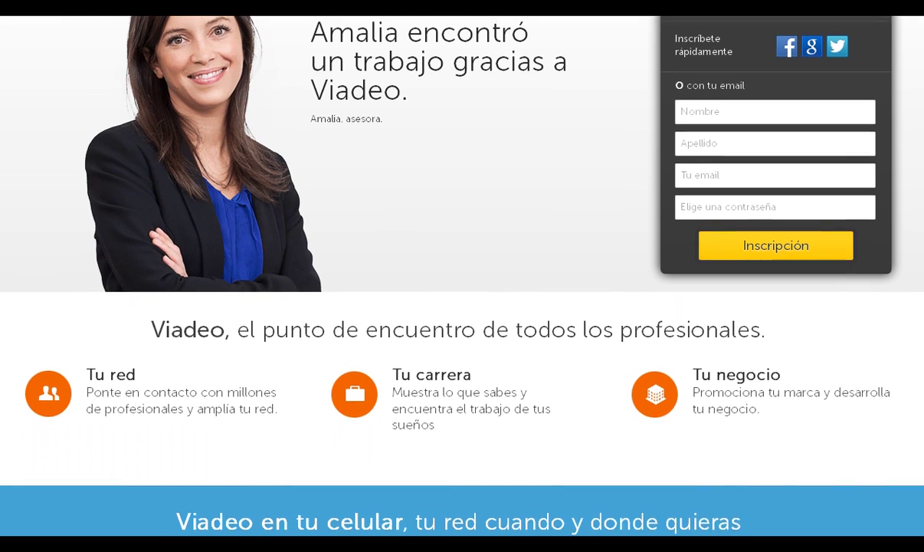
scroll(462, 275, down, 3)
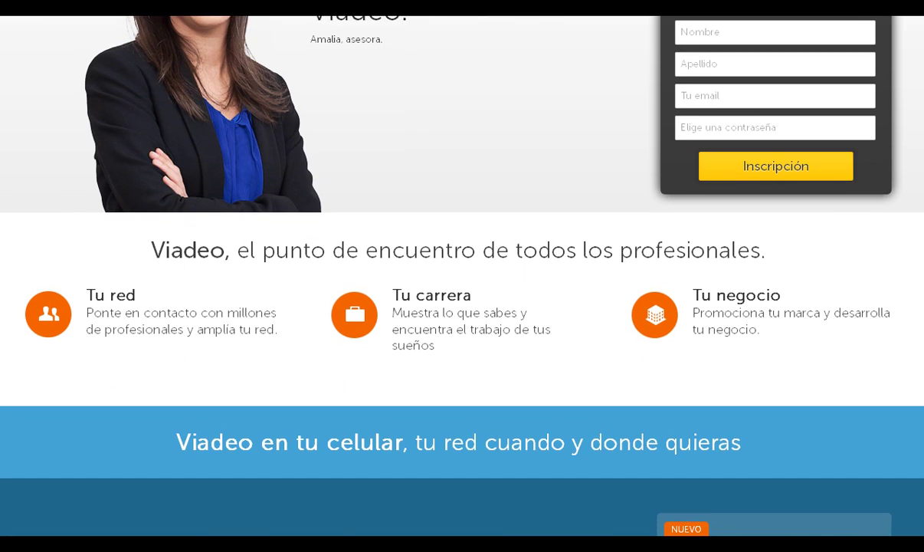
scroll(462, 276, down, 7)
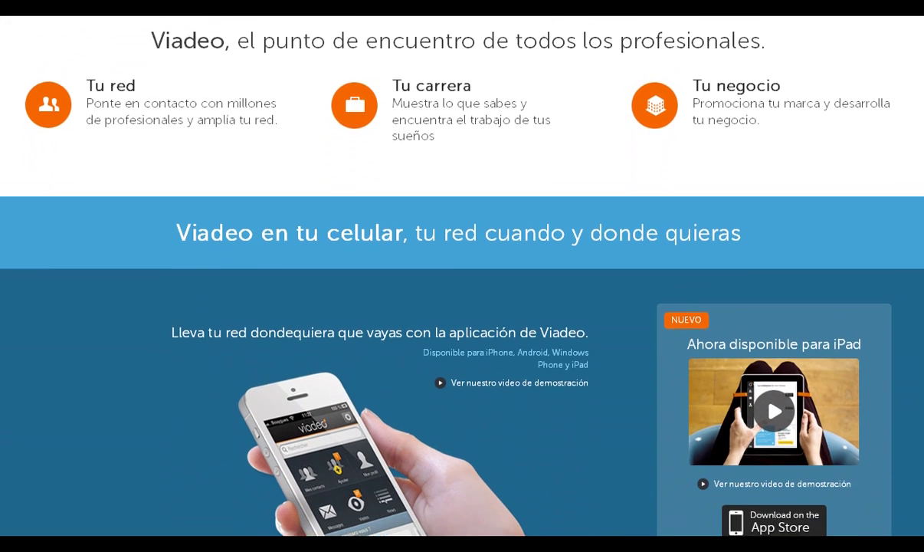
scroll(462, 276, down, 3)
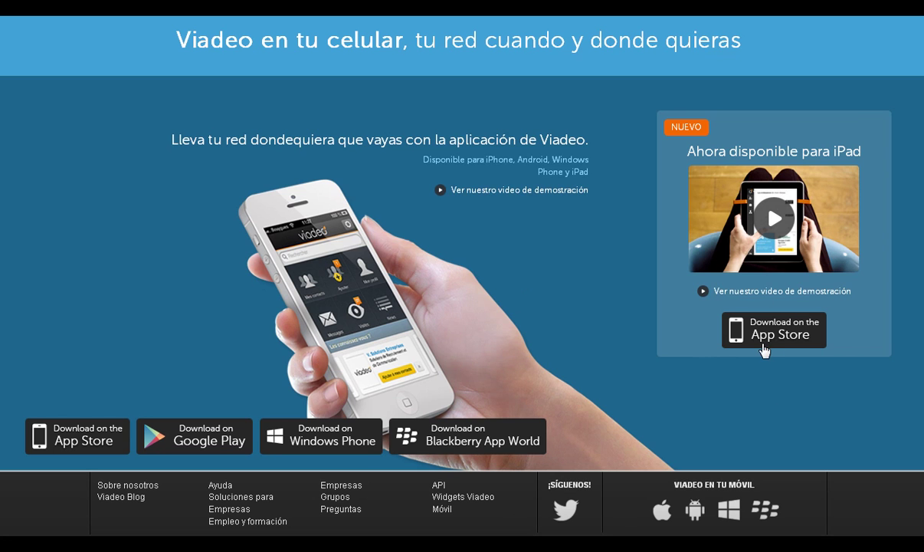
scroll(463, 276, up, 10)
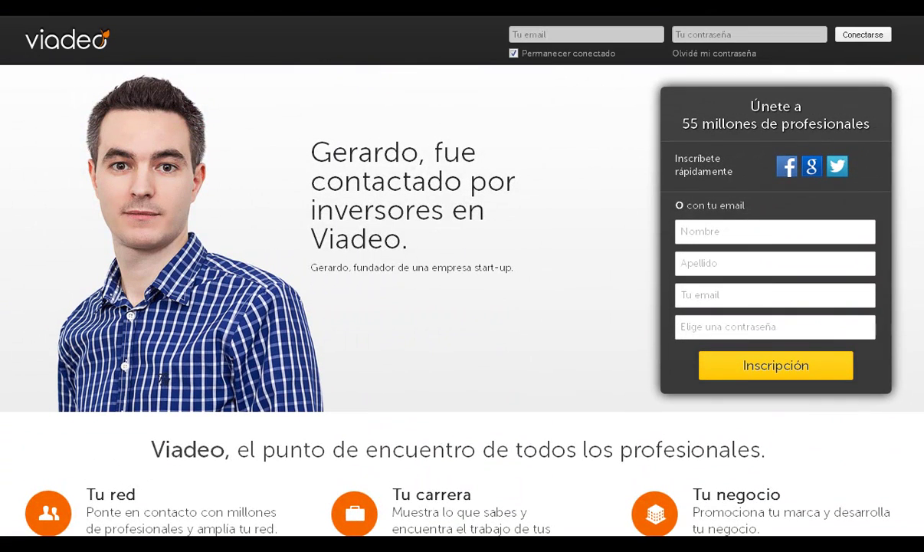
click(709, 233)
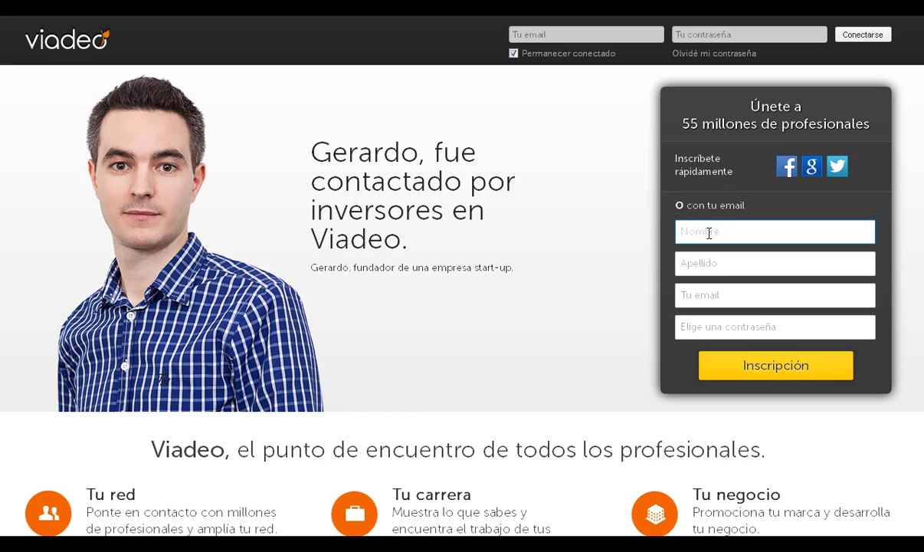
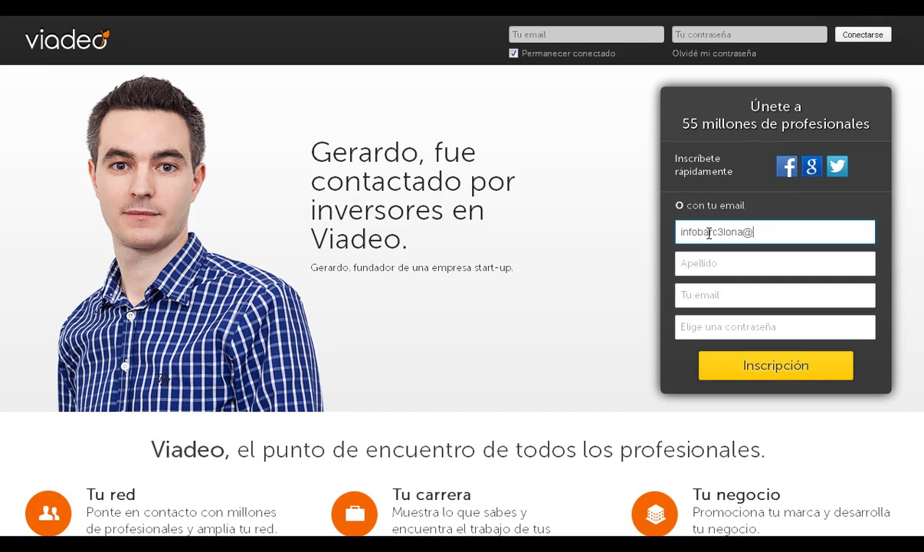
key(Tab)
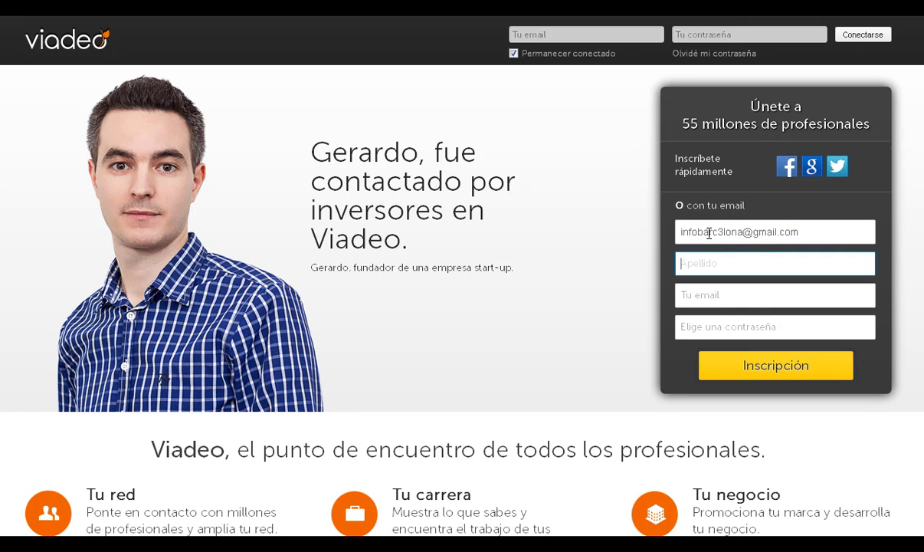
triple_click(709, 234)
key(ctrl+c)
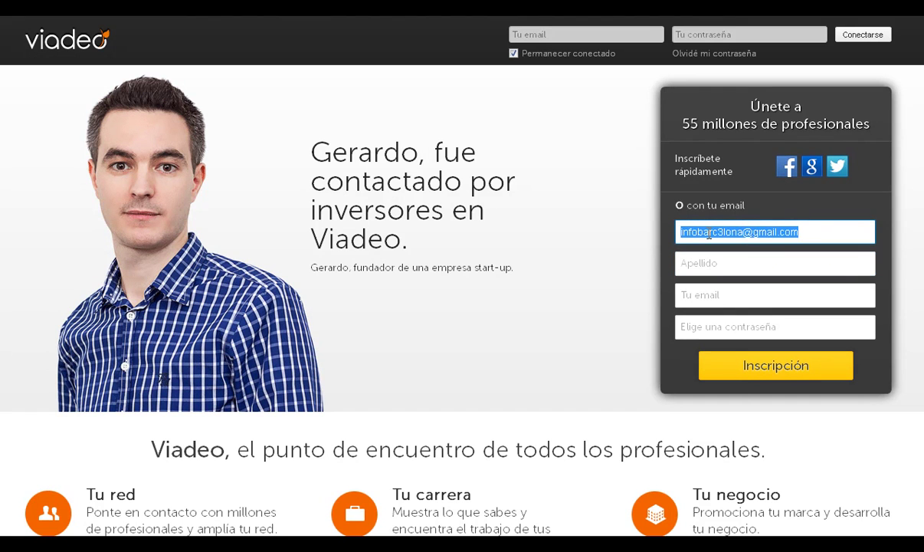
key(BackSpace)
text(Bar)
key(Tab)
text(Li)
Paste the e-mail address, enter the account password and submit the sign-up.
key(Tab)
key(ctrl+v)
key(Tab)
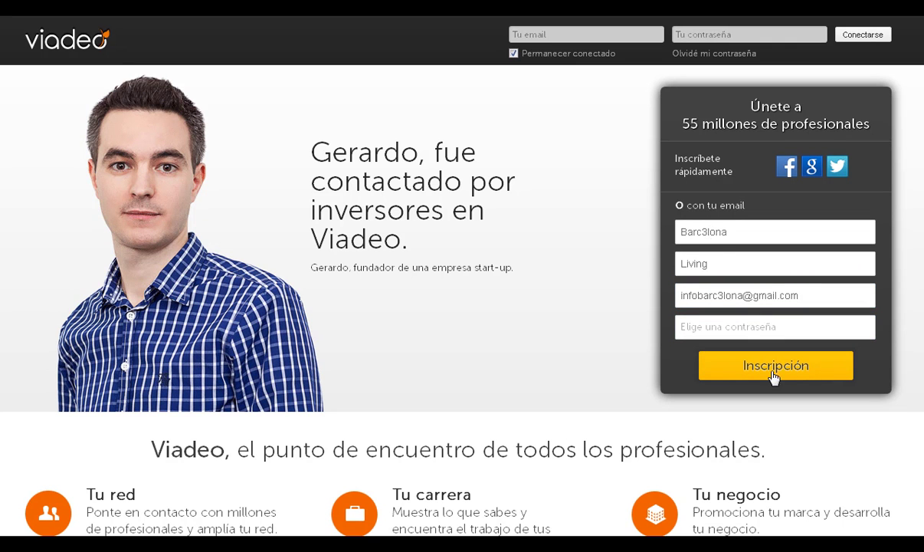
click(742, 325)
text(•••)
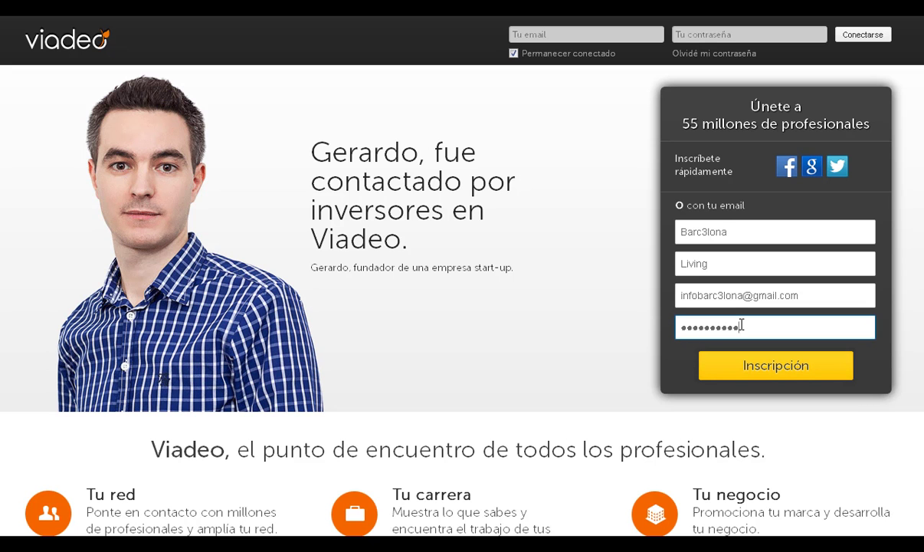
click(776, 370)
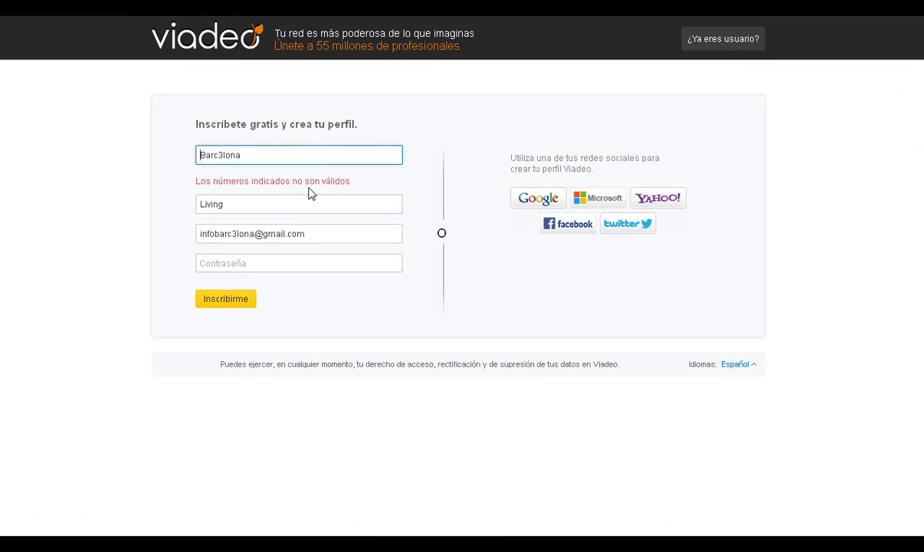
Correct the first name from Barc3lona to Barcelona, re-enter the password and click Inscribirme.
click(222, 155)
key(BackSpace)
text(e)
click(240, 263)
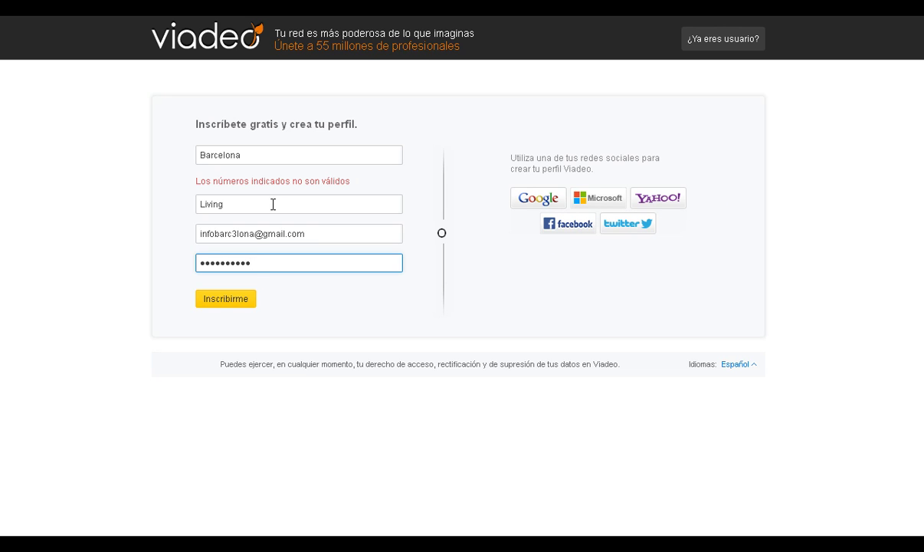
click(232, 298)
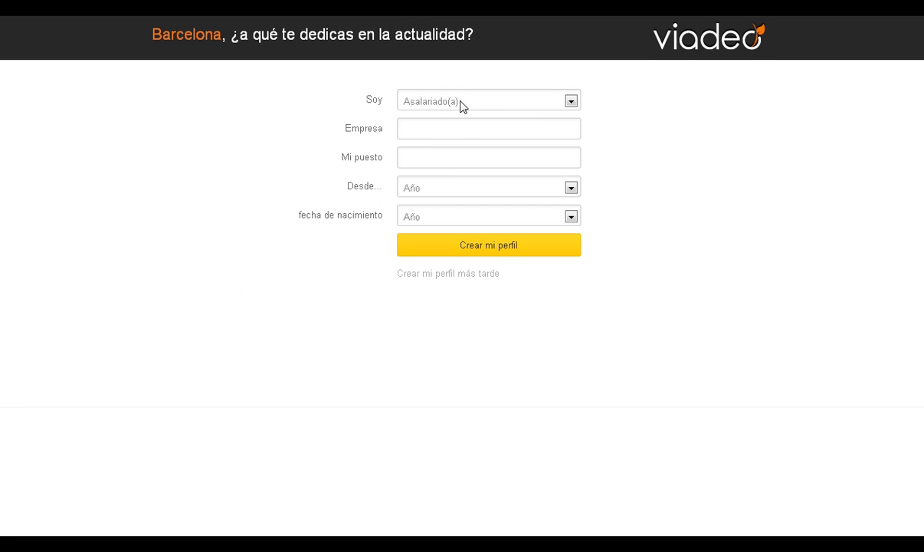
Set the situation to Director(a) de empresa at company Barc3lona, position CEO.
click(500, 102)
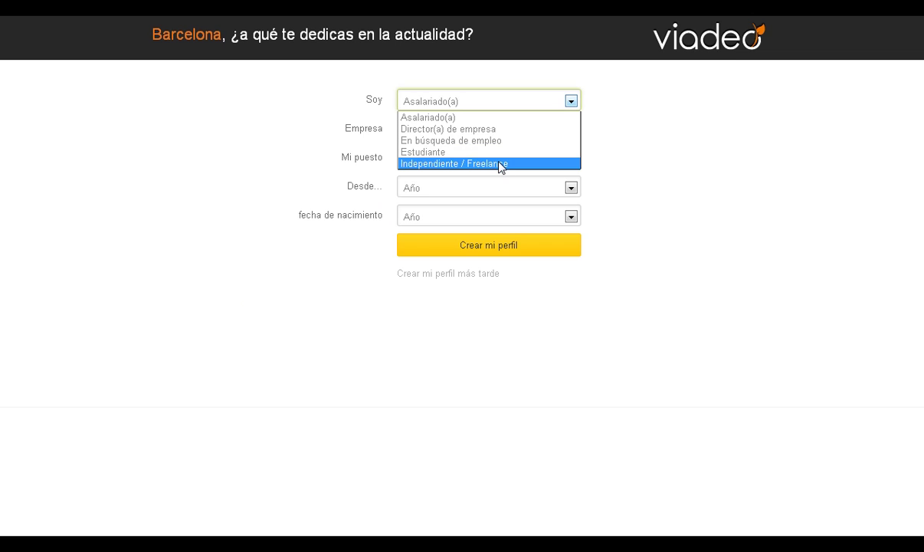
click(489, 129)
click(470, 132)
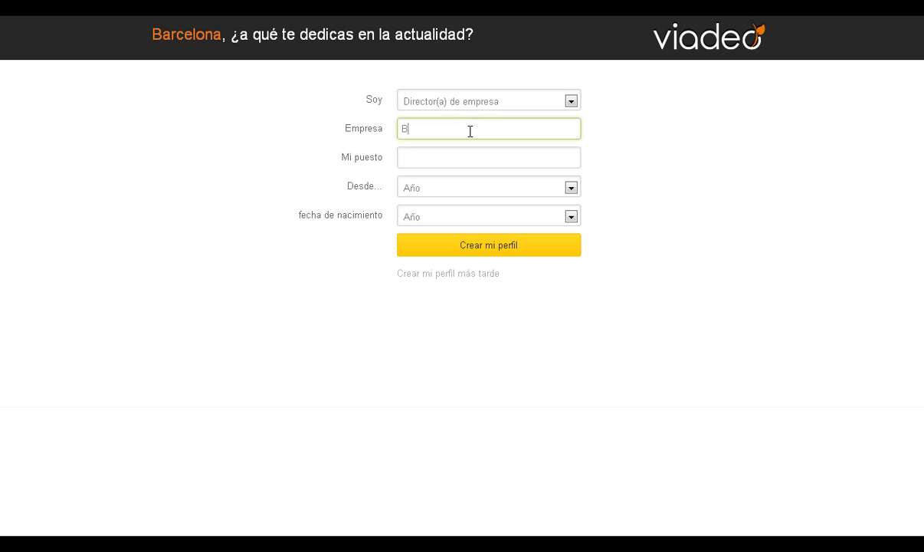
text(Barc3lona)
key(Tab)
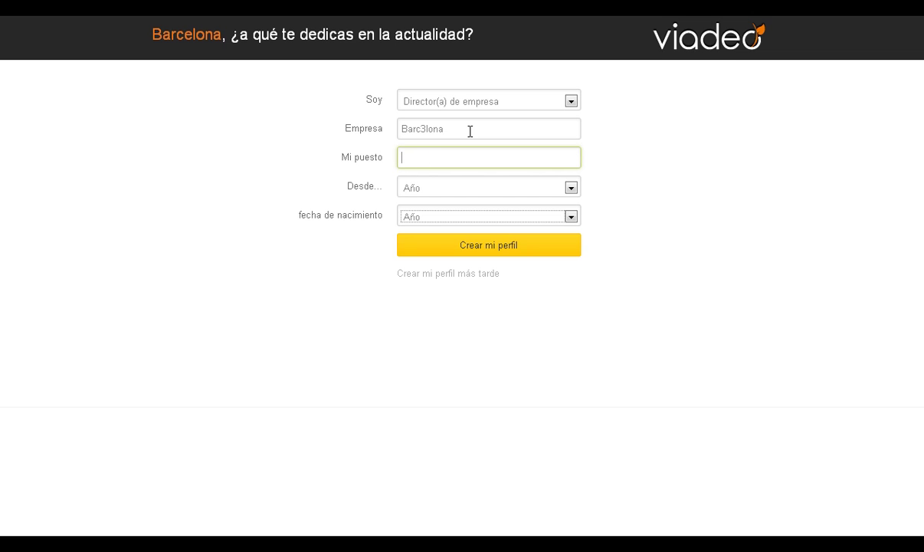
key(Tab)
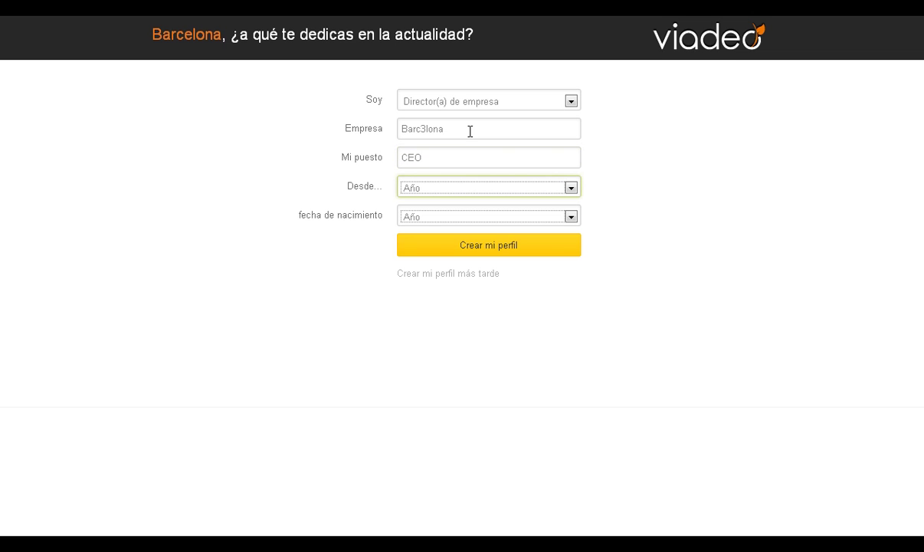
Choose start year 2013 and birth year 1975, then create the profile.
click(571, 187)
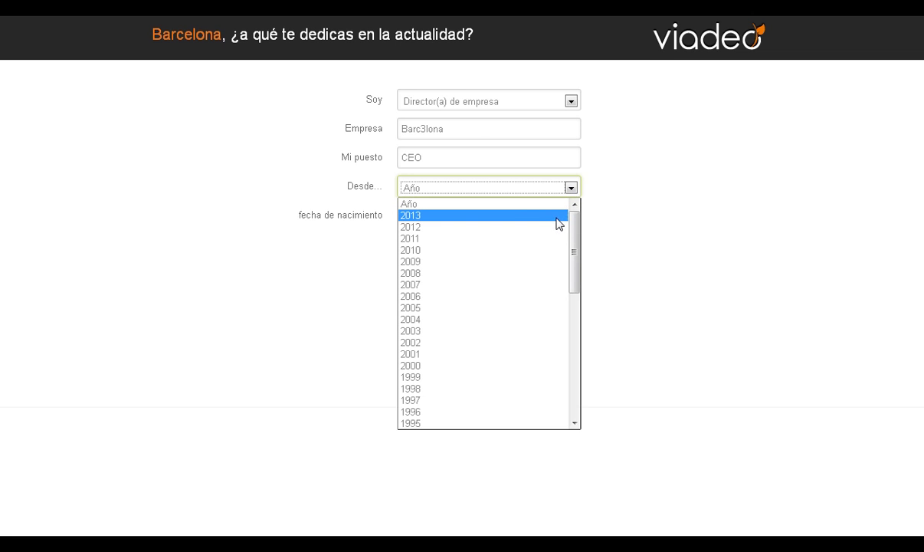
click(548, 216)
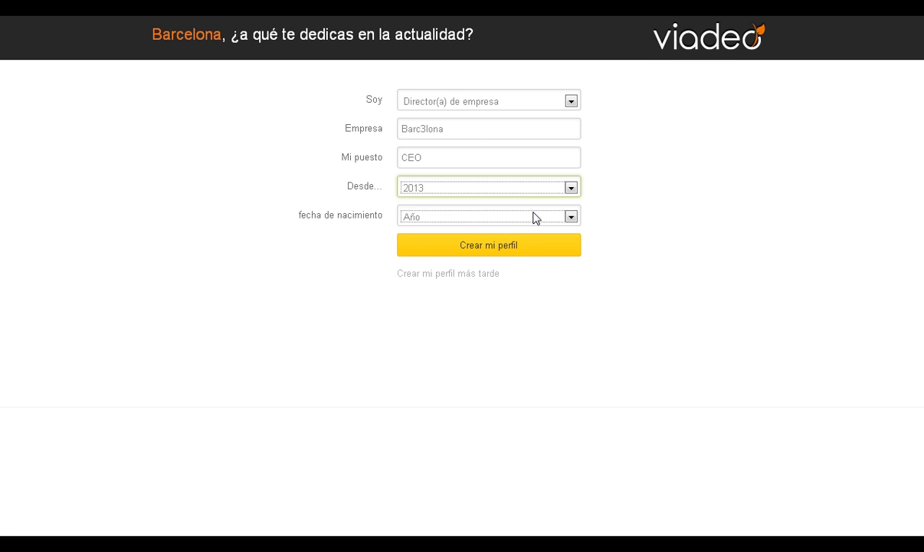
click(537, 217)
scroll(574, 339, down, 8)
scroll(573, 360, down, 4)
click(440, 300)
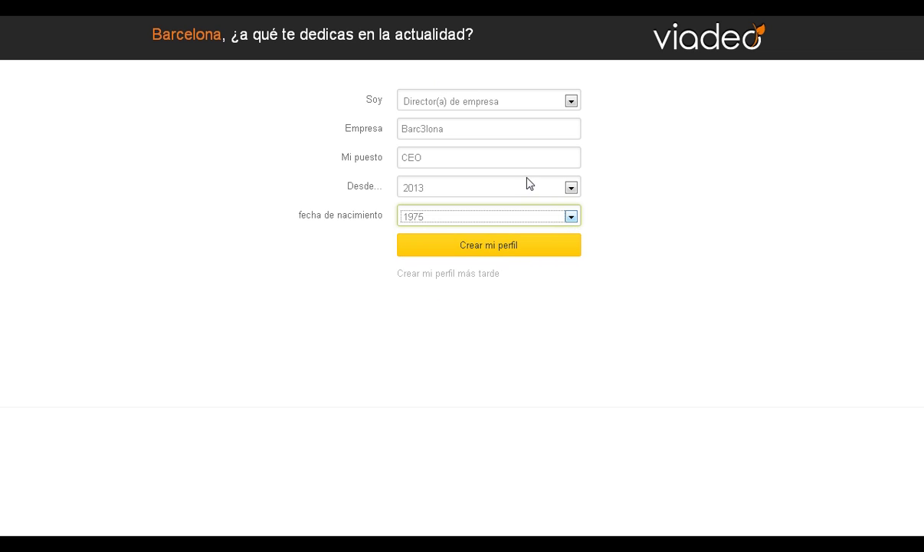
click(477, 252)
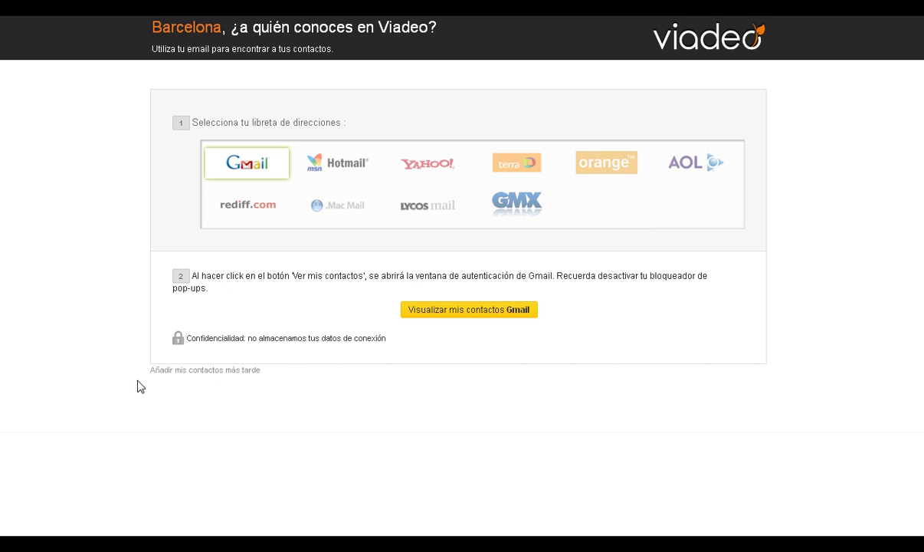
Choose Añadir mis contactos más tarde to skip the address-book import.
click(226, 372)
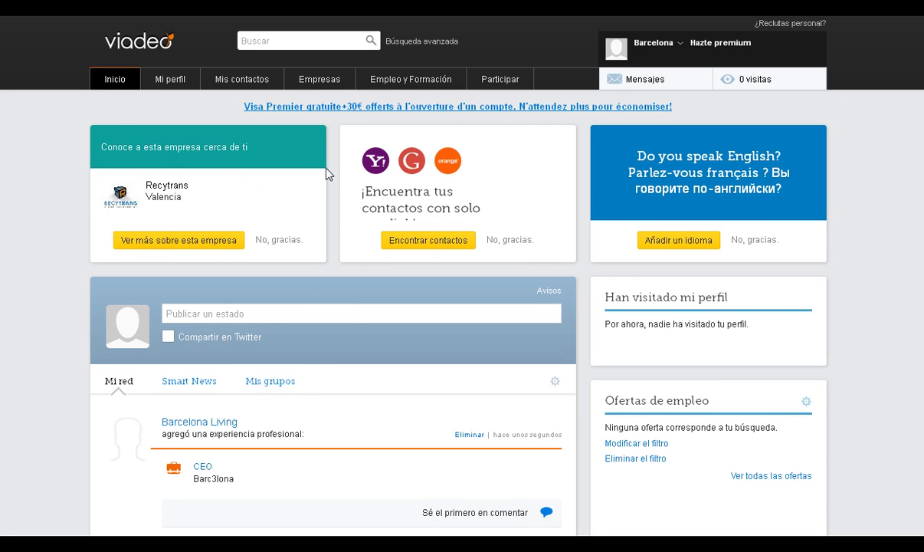
click(279, 313)
text(¿Quieres trabajar con no)
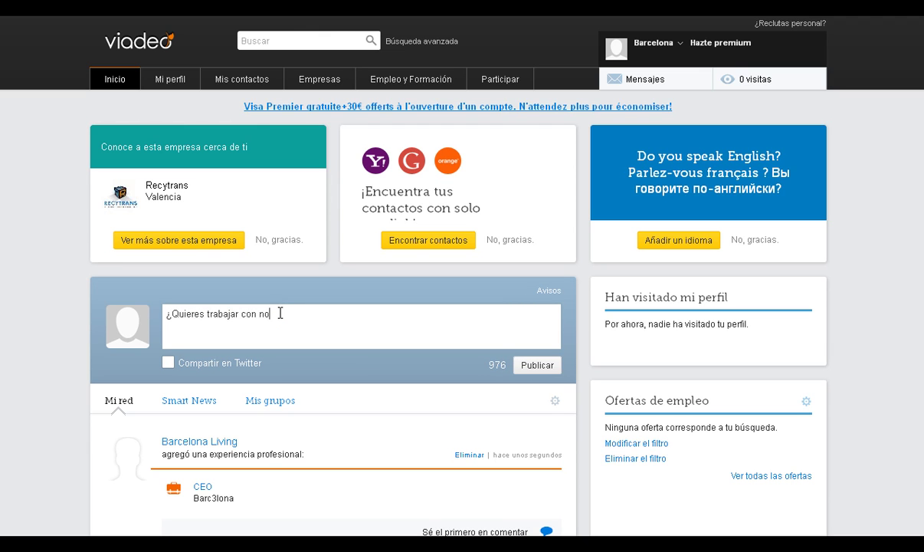
text(sotros? Inscribete en http)
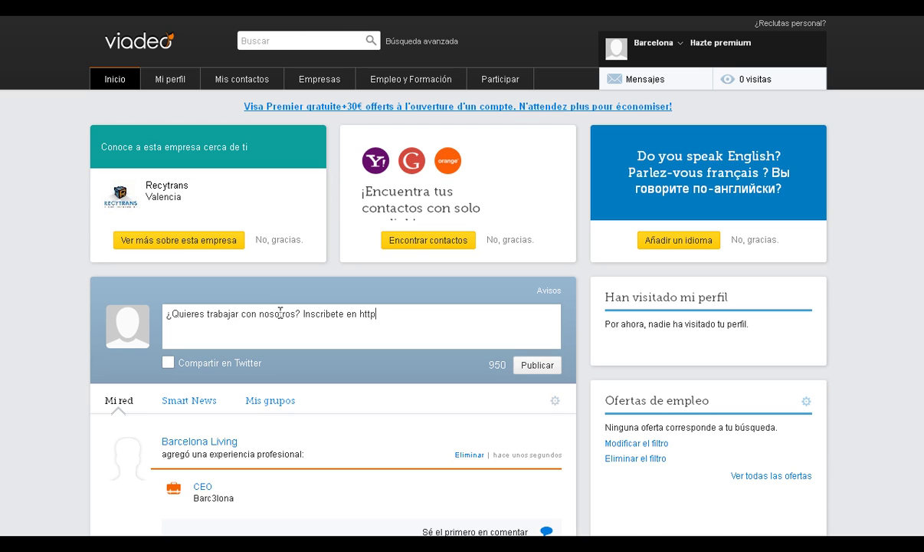
text(://www.vendopor)
text(.com/e)
text(mpleo)
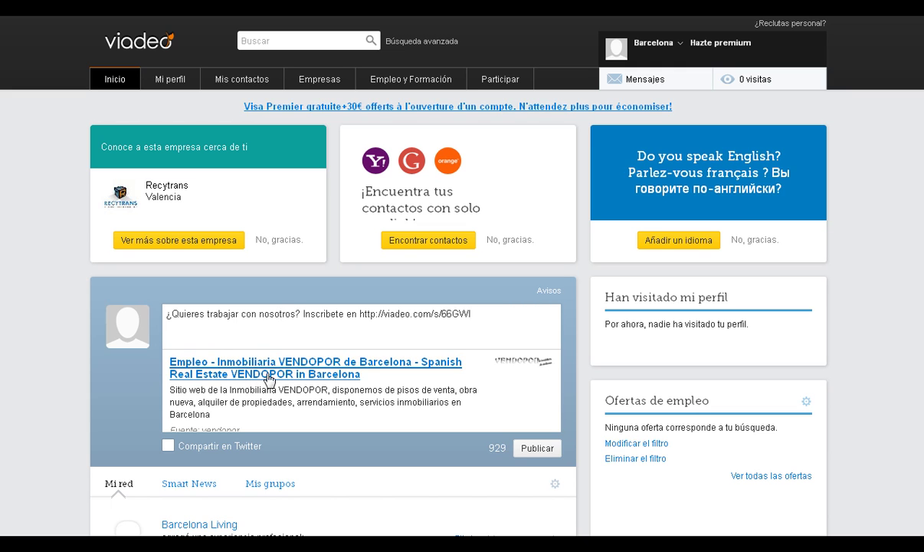
click(540, 449)
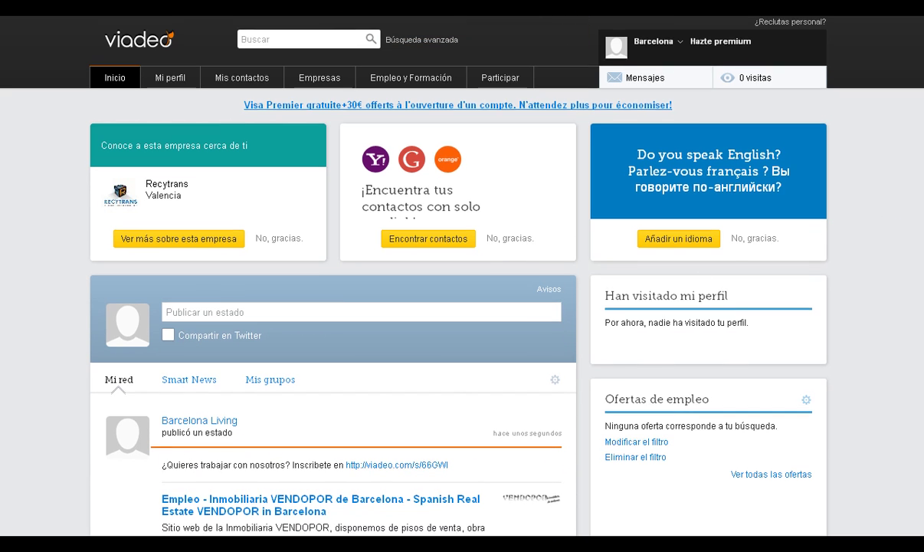
scroll(433, 307, down, 3)
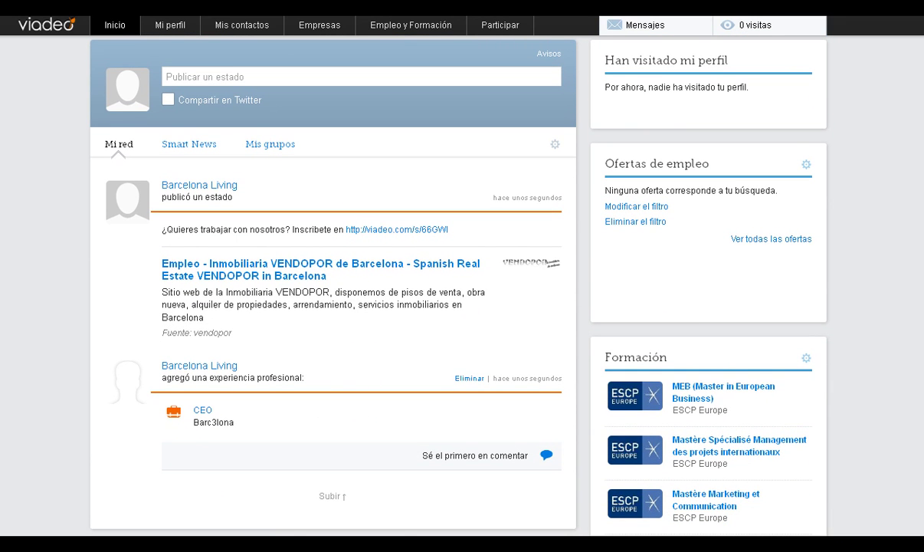
scroll(459, 276, up, 1)
scroll(458, 276, down, 2)
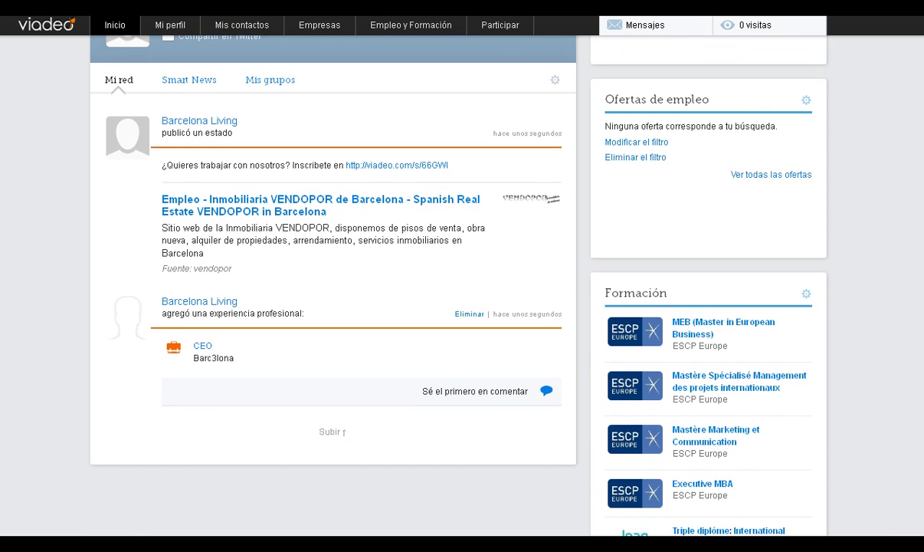
scroll(458, 276, up, 5)
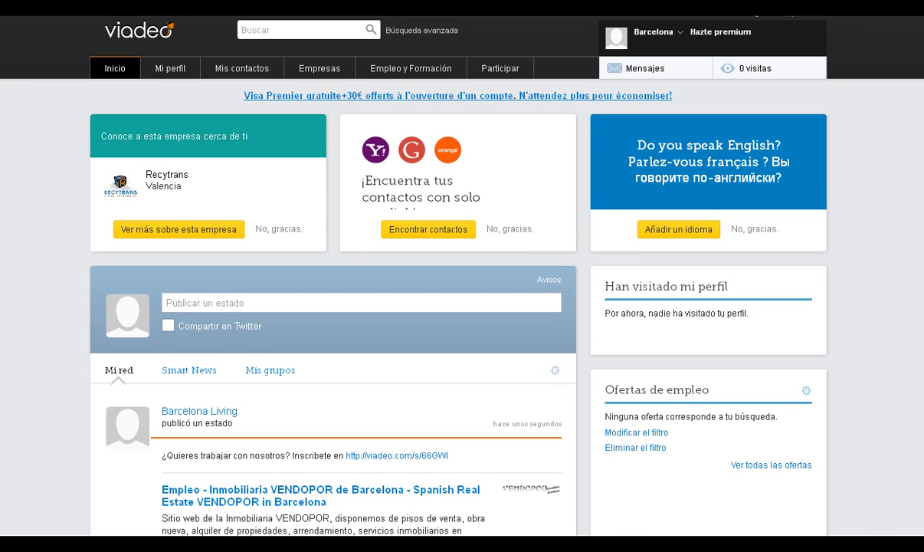
click(692, 66)
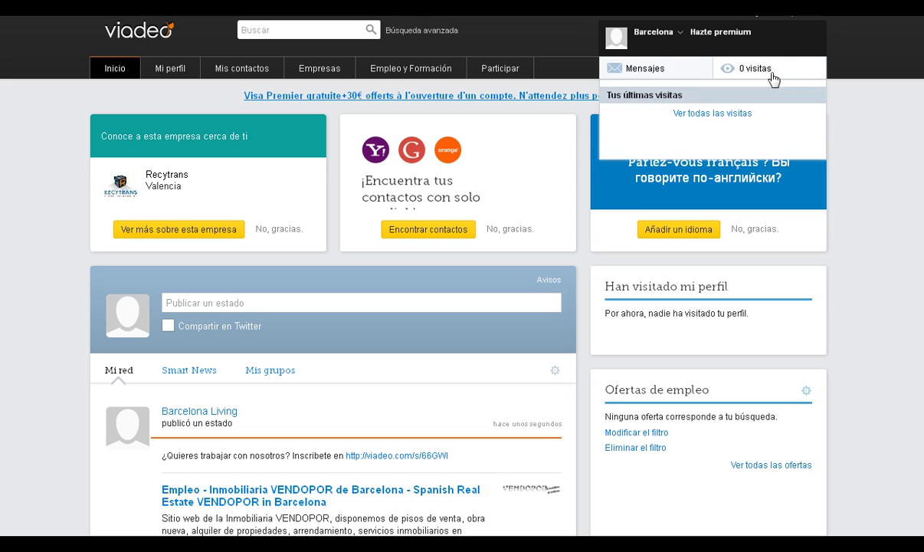
mouse_move(663, 41)
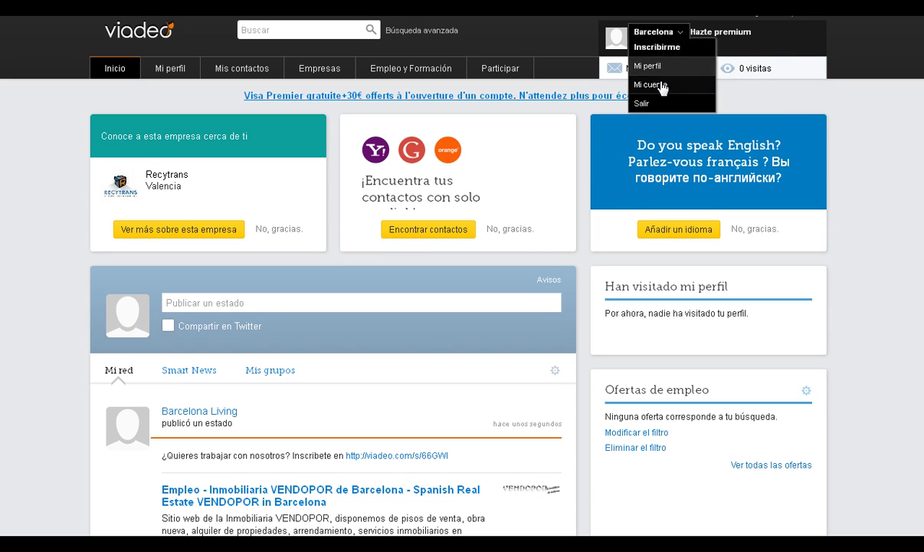
mouse_move(470, 75)
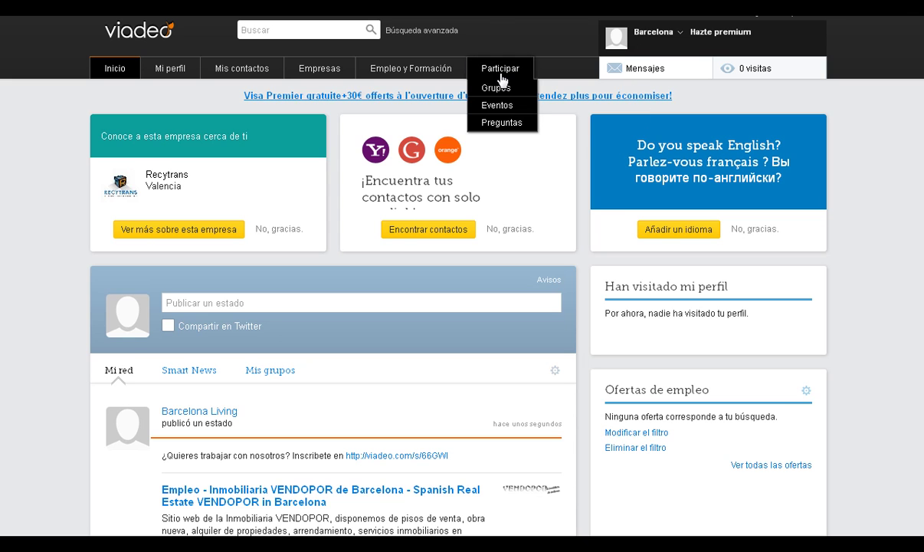
mouse_move(406, 77)
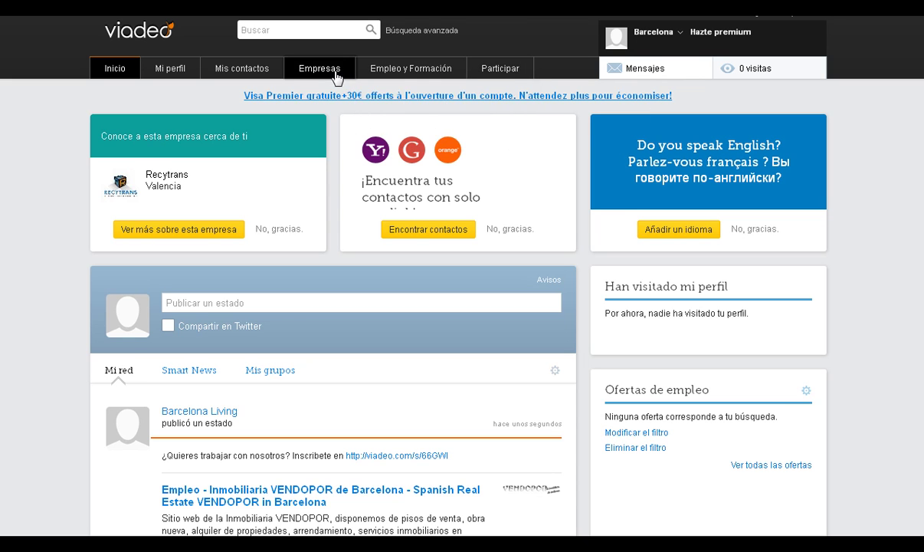
mouse_move(246, 79)
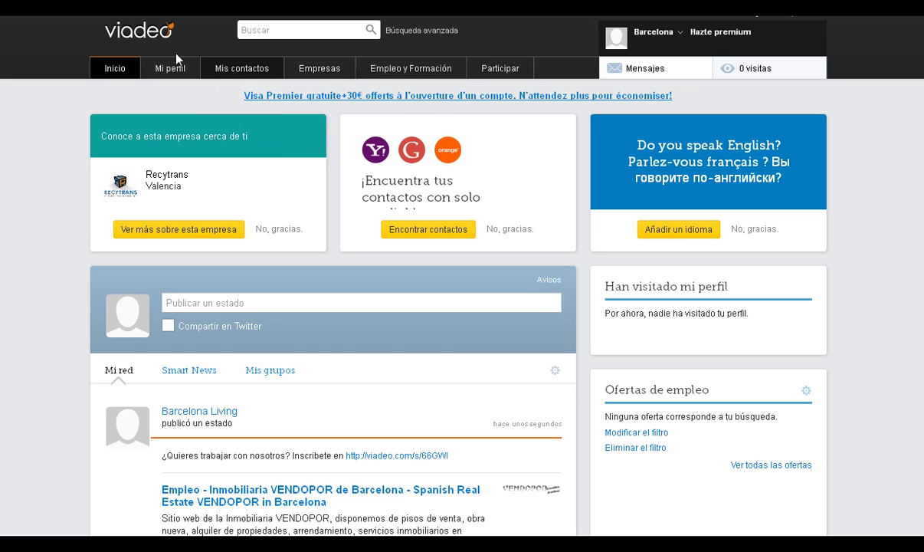
mouse_move(172, 76)
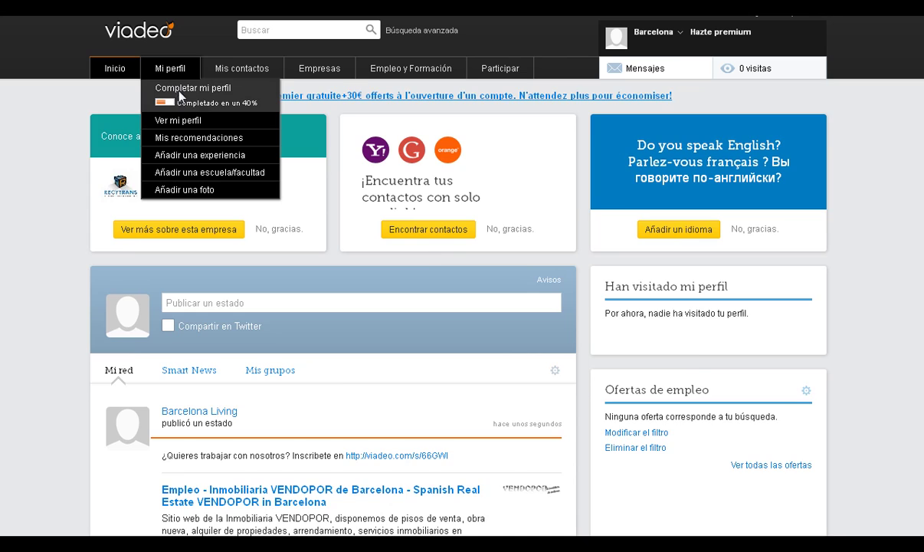
Go to Completar mi perfil, leave the mistakenly opened Valencia members list, return to the profile.
click(181, 92)
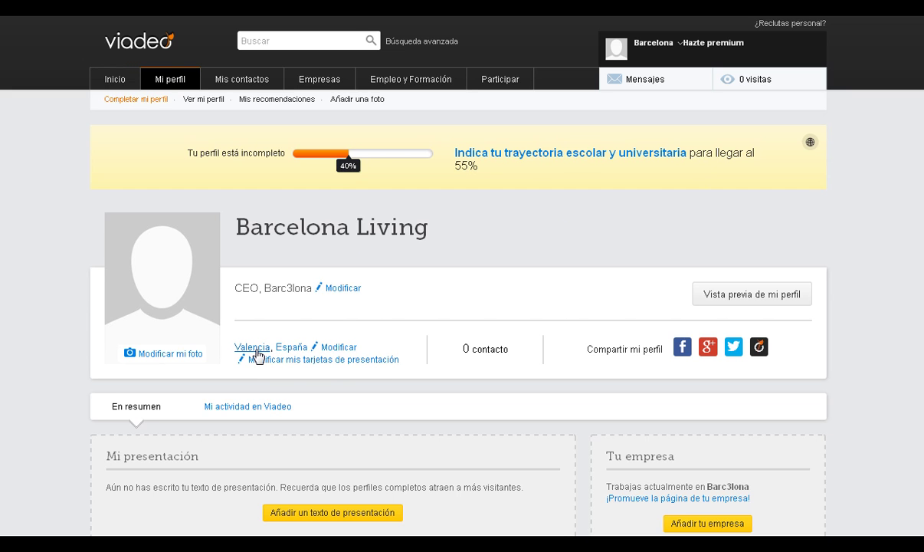
click(253, 347)
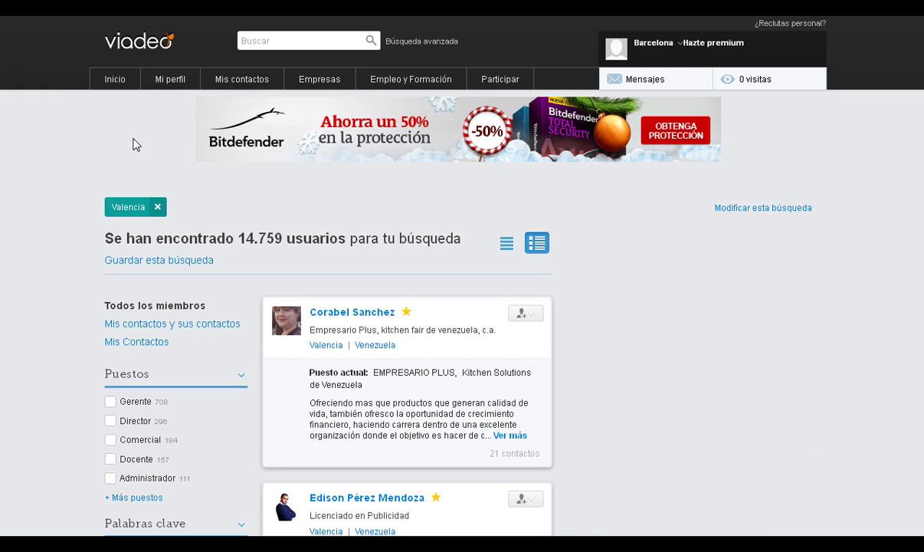
key(alt+Left)
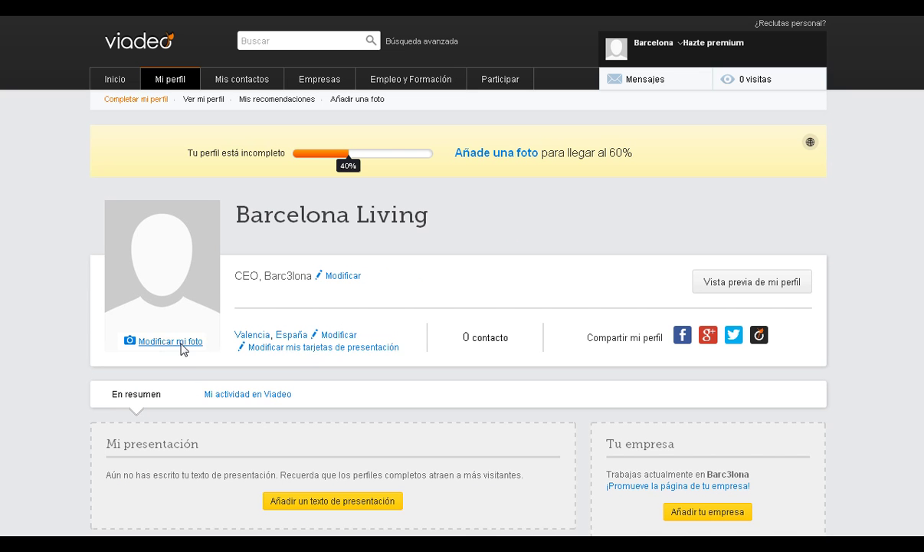
Choose Modificar mi foto with source Tu computadora to open the image file picker.
click(181, 344)
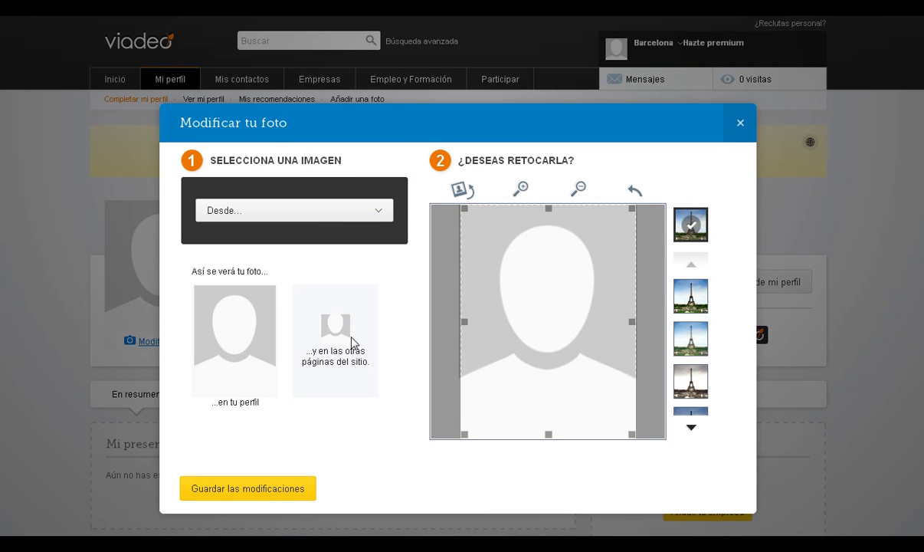
click(376, 215)
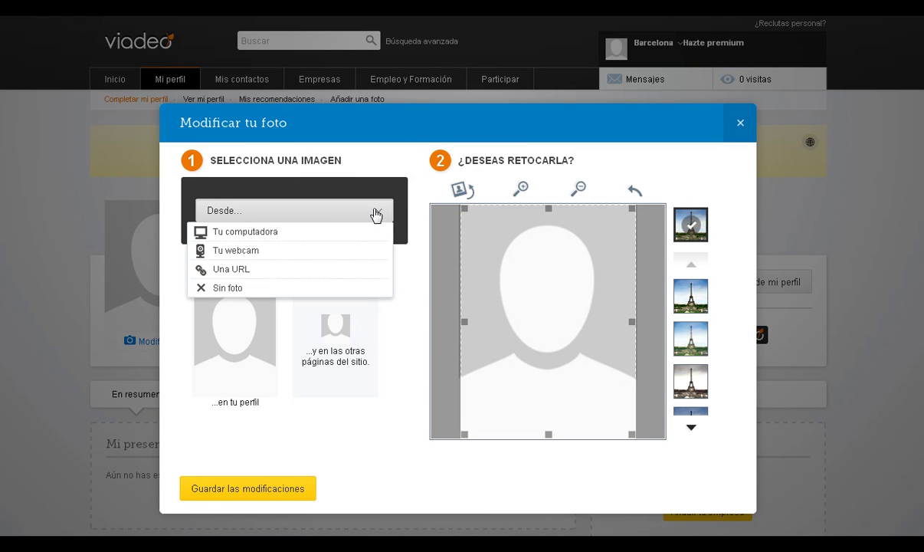
click(260, 232)
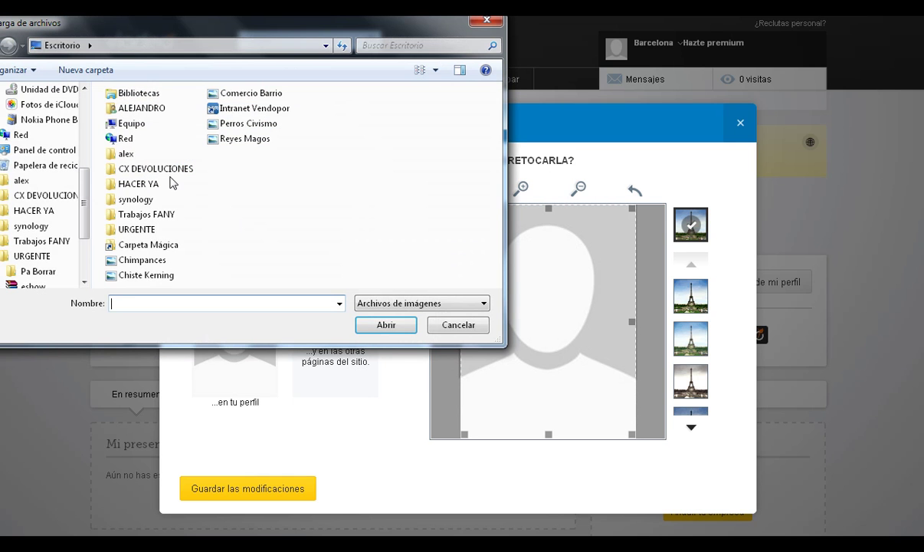
Load QR Barc3lona.es from Trabajos FANY > WEB Blogs > Imagenes and save it as profile photo.
click(155, 218)
double_click(154, 218)
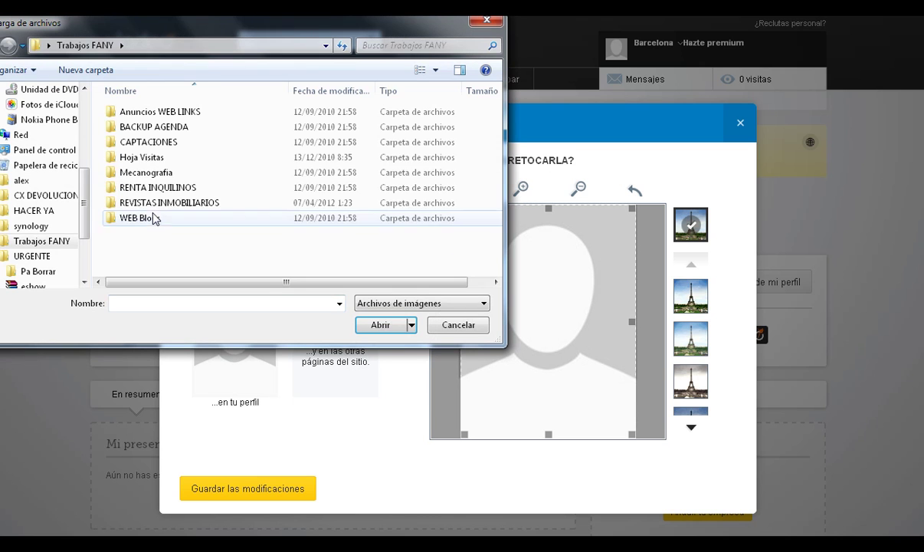
double_click(147, 219)
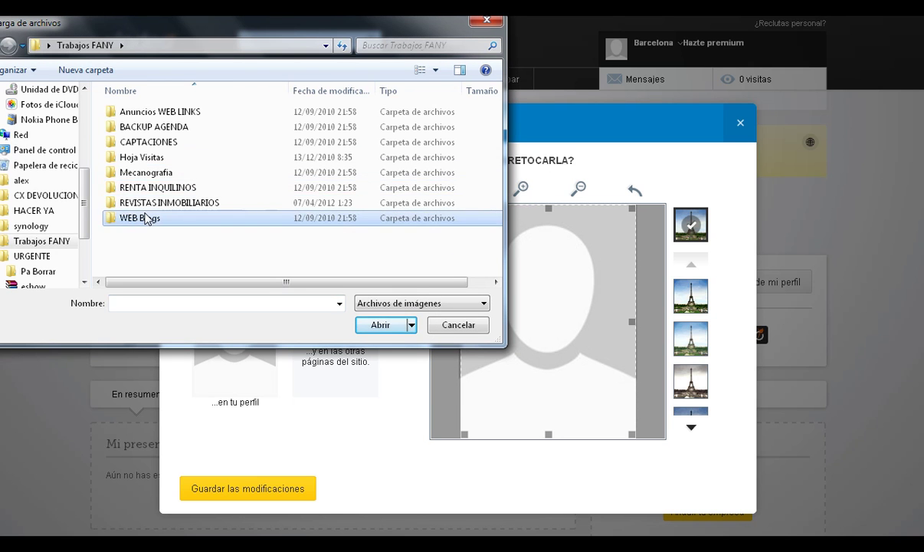
click(140, 130)
double_click(140, 131)
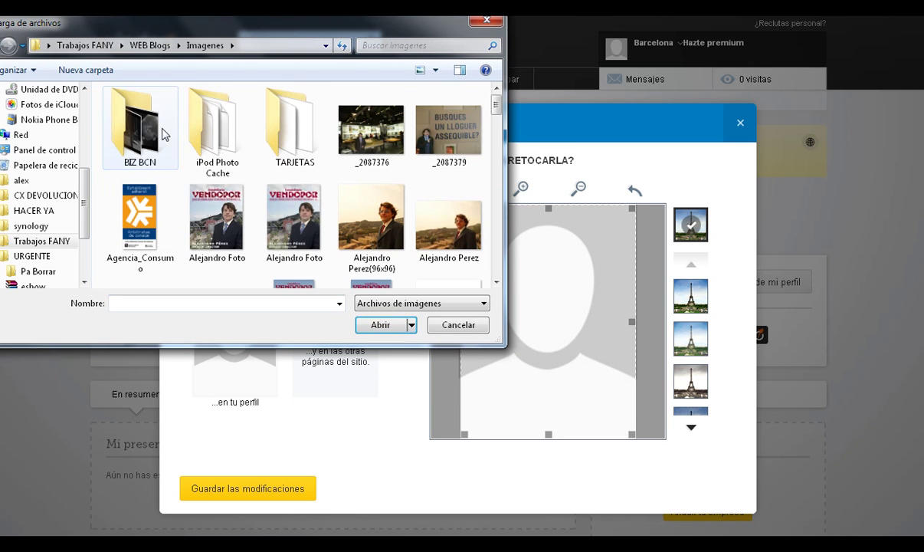
drag(496, 115, 500, 236)
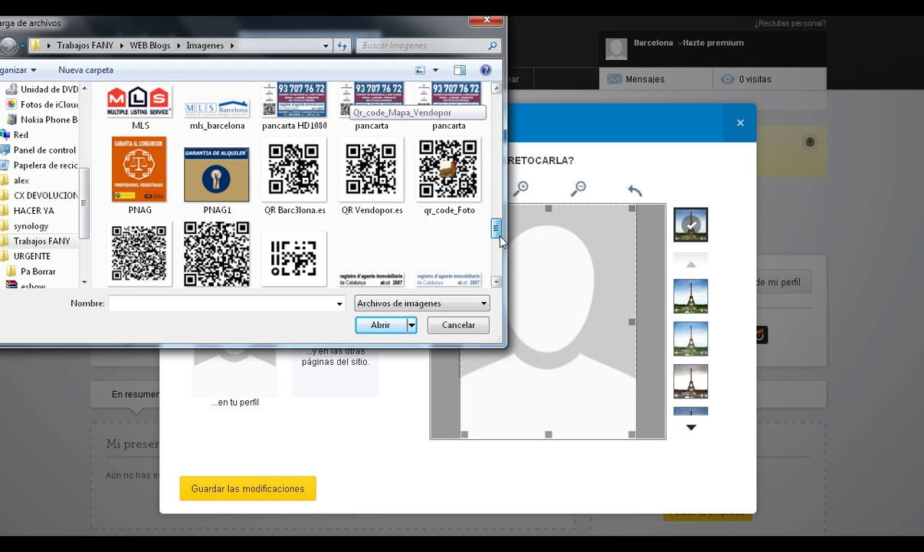
click(295, 172)
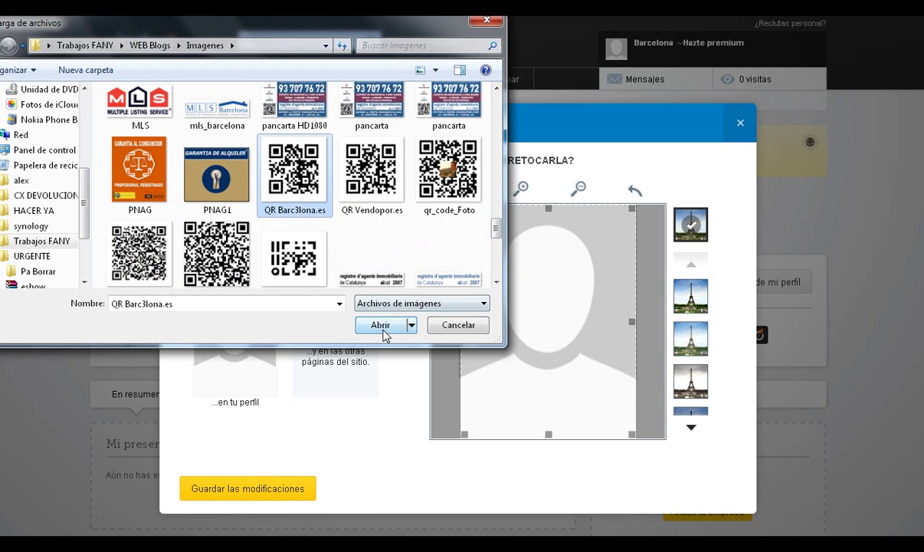
click(388, 325)
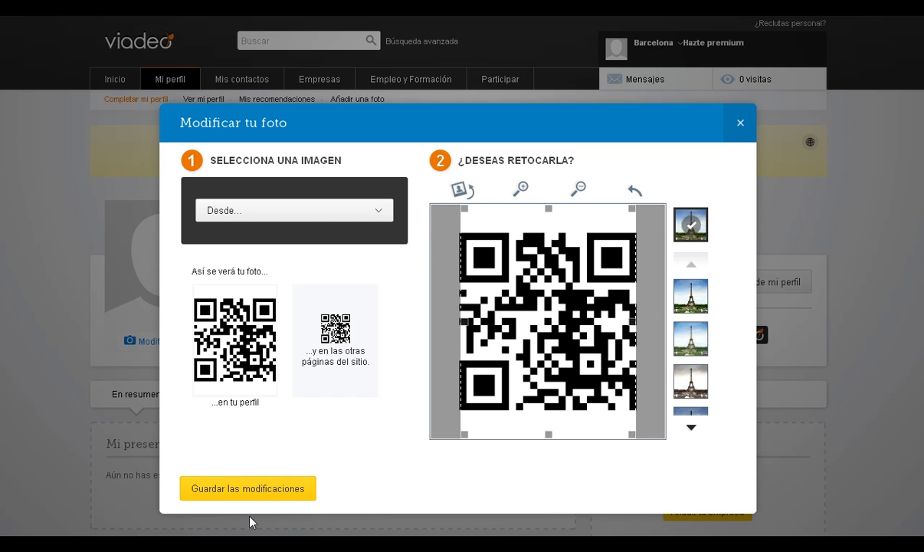
click(245, 489)
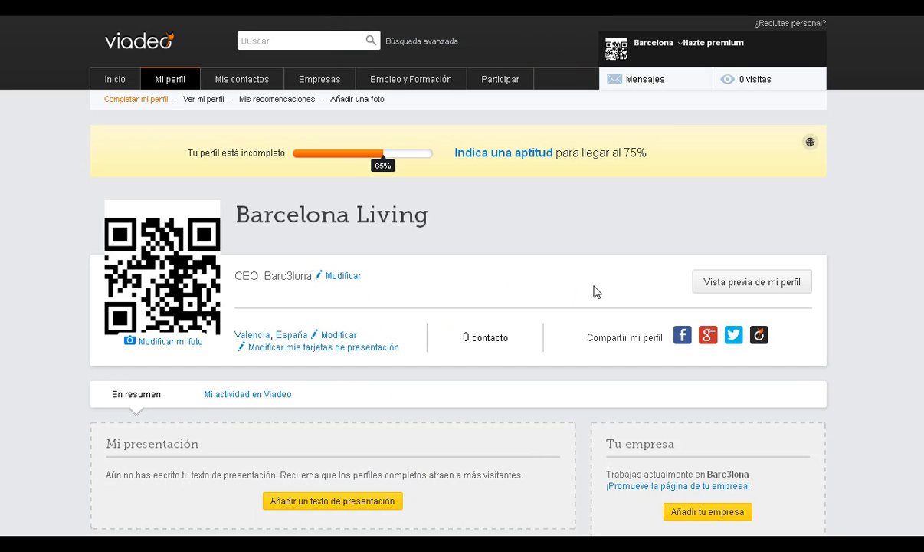
Follow the Modificar link beside Valencia, España to reach Credenciales y datos personales.
click(339, 338)
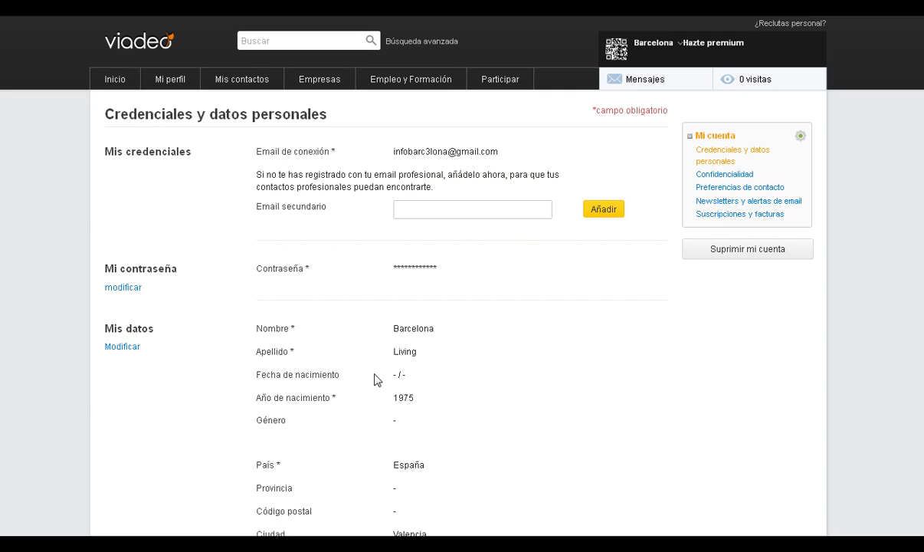
Edit Mis datos and set the birth day to 30 and month to Agosto.
click(122, 346)
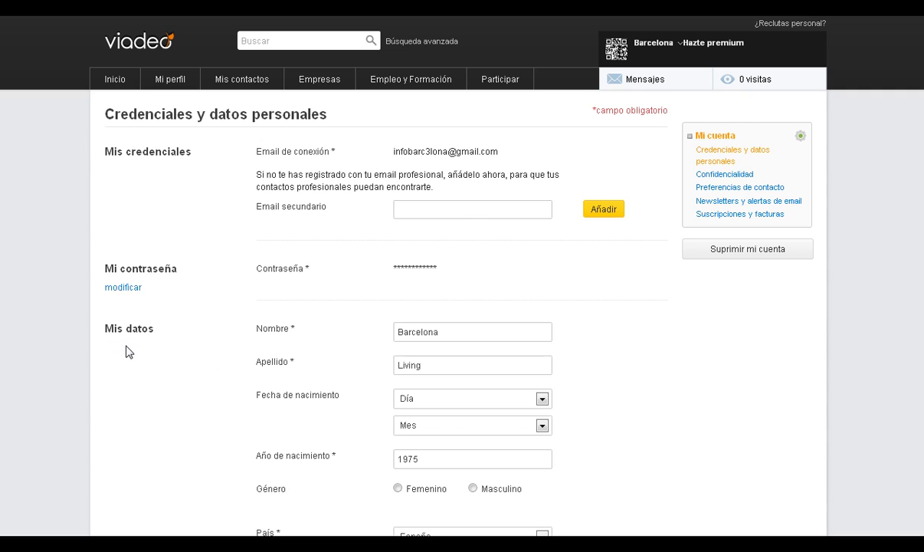
click(544, 401)
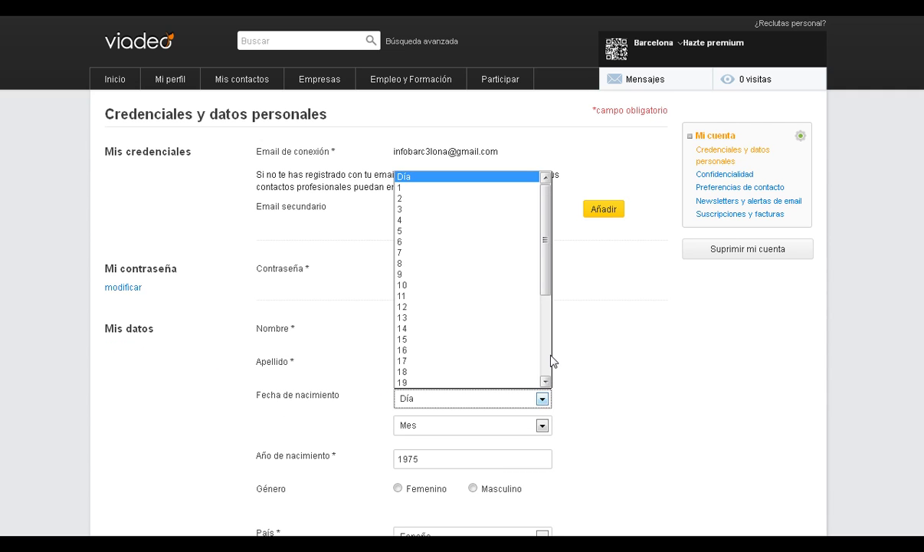
scroll(551, 356, down, 4)
click(429, 372)
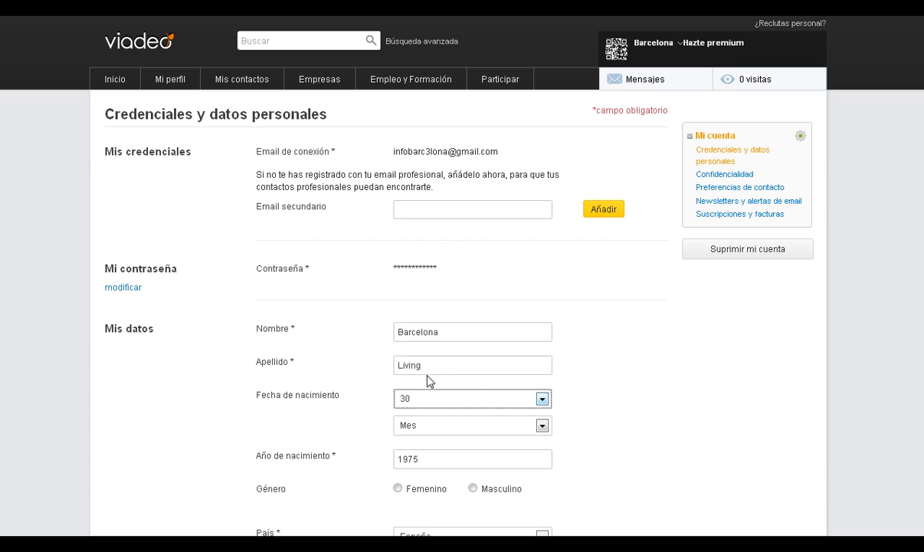
click(541, 427)
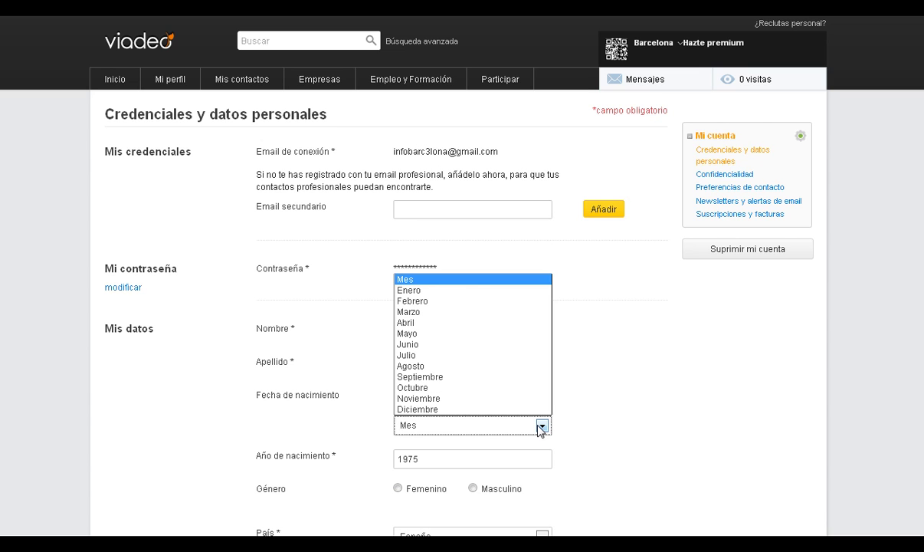
click(497, 365)
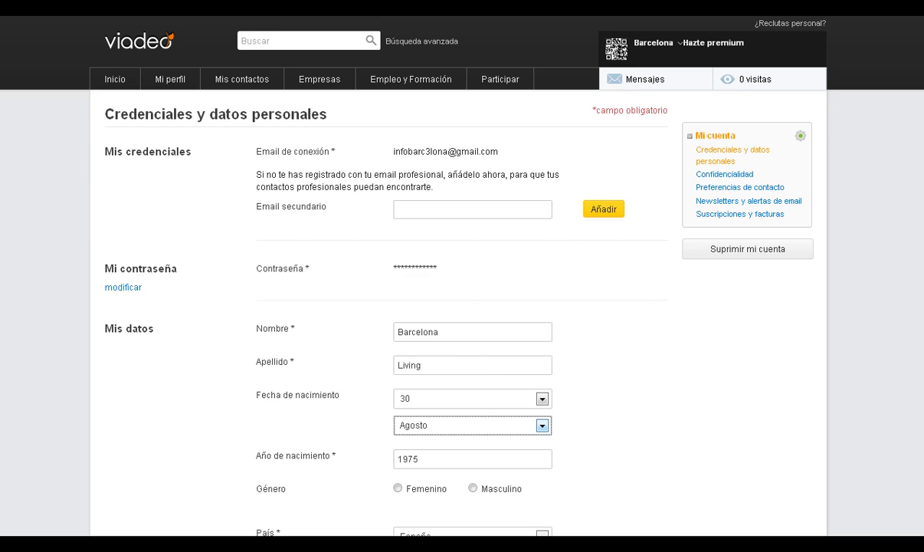
scroll(462, 307, down, 5)
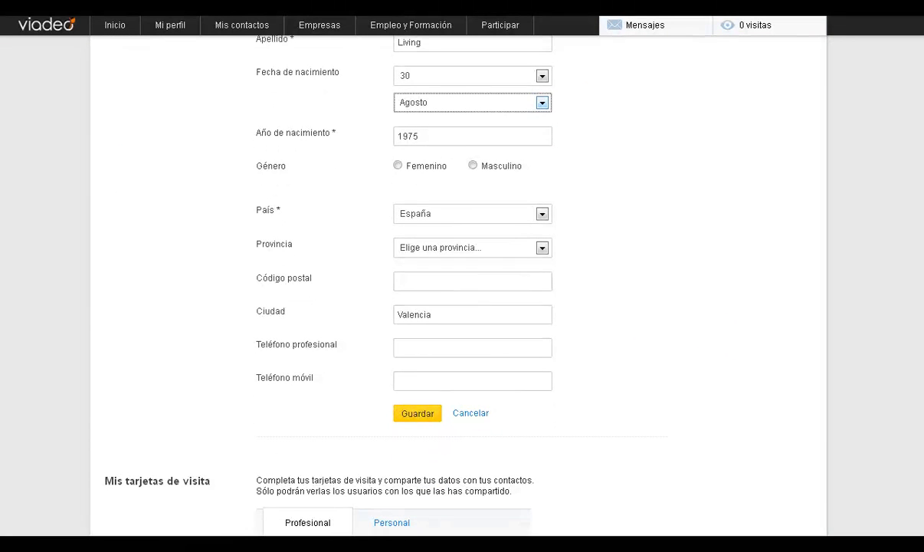
Set gender to Masculino and province to Barcelona, enter the postal code, and replace city Valencia with Barcelona.
click(478, 166)
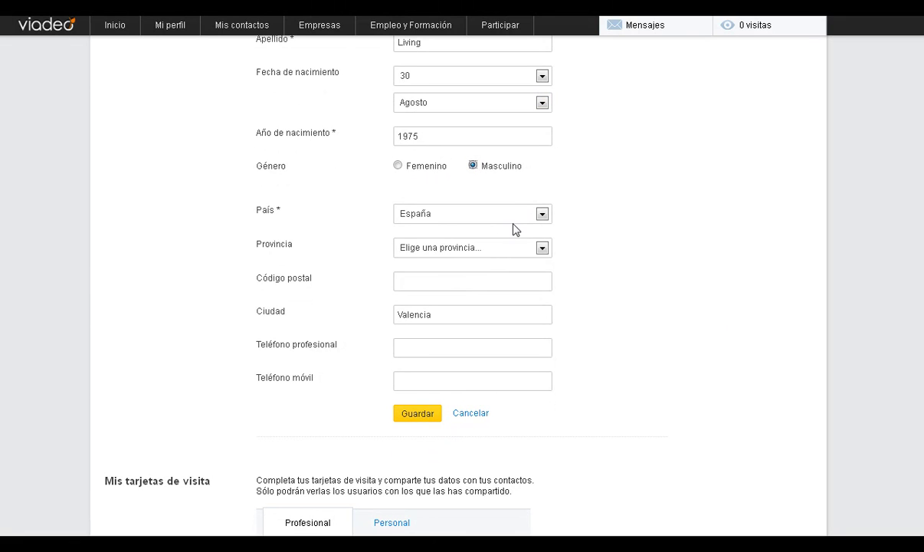
click(488, 250)
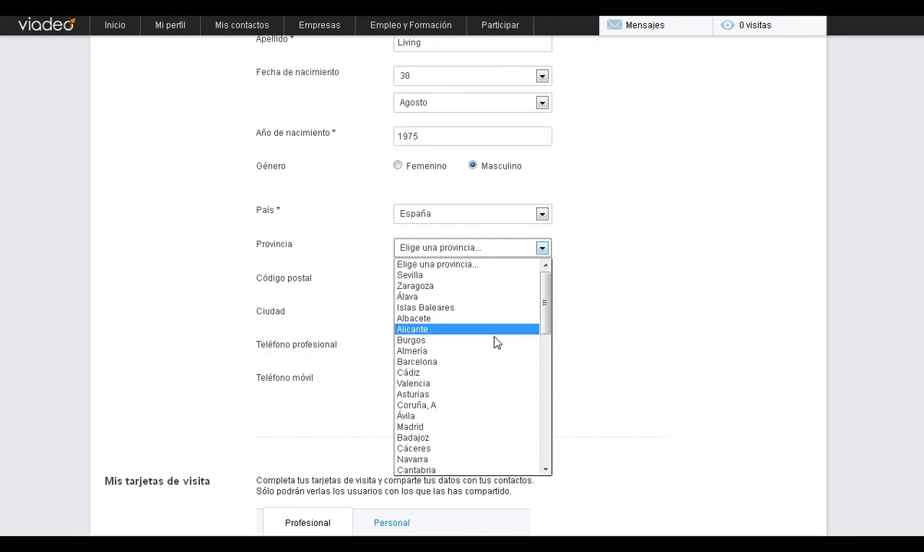
click(472, 361)
click(463, 282)
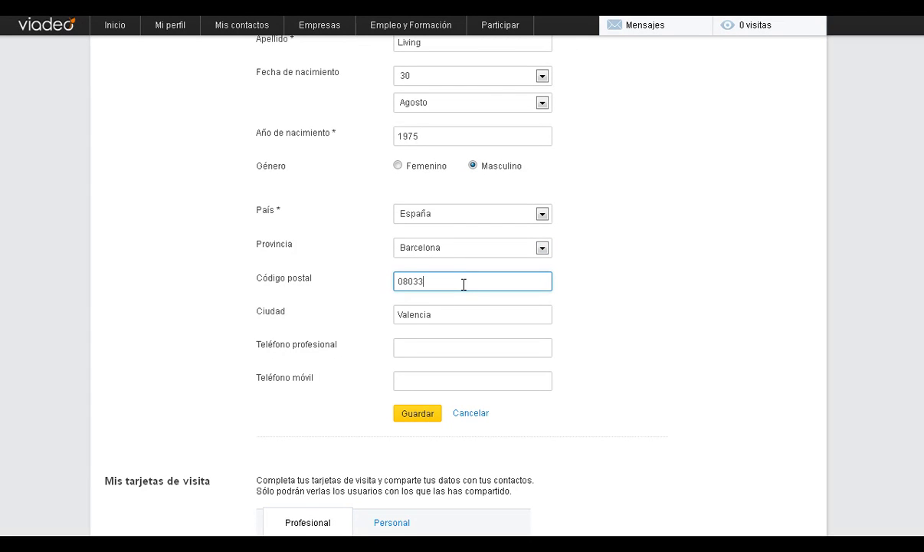
click(459, 308)
double_click(460, 308)
text(Barcelo)
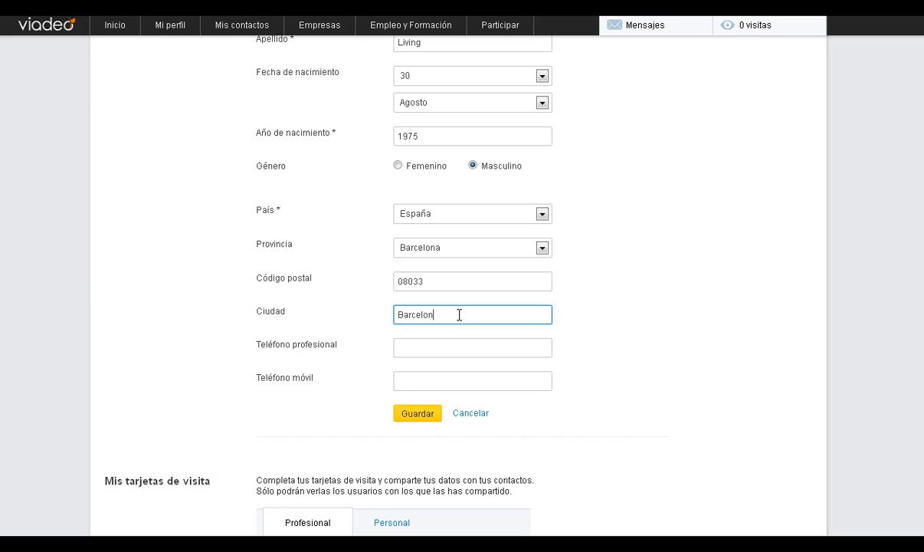
Enter the work and mobile phone numbers and save the personal details.
click(437, 347)
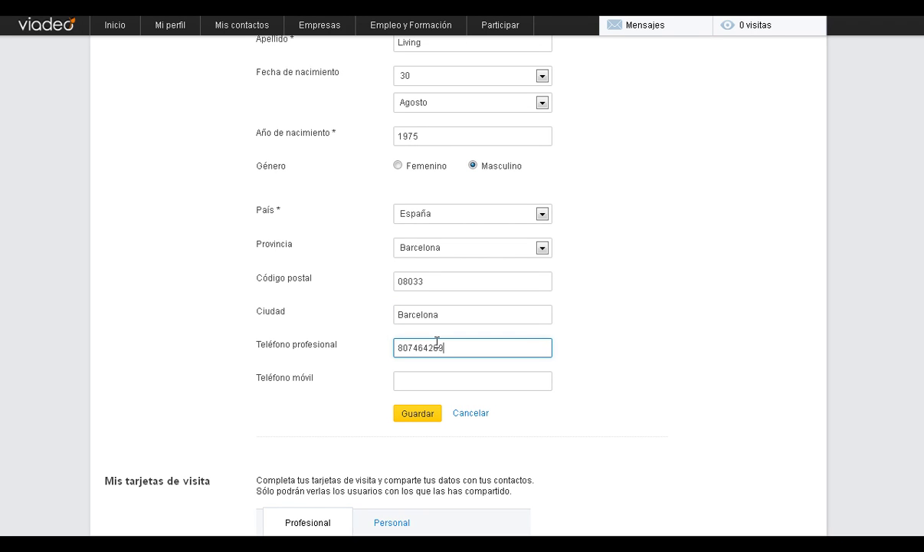
click(443, 380)
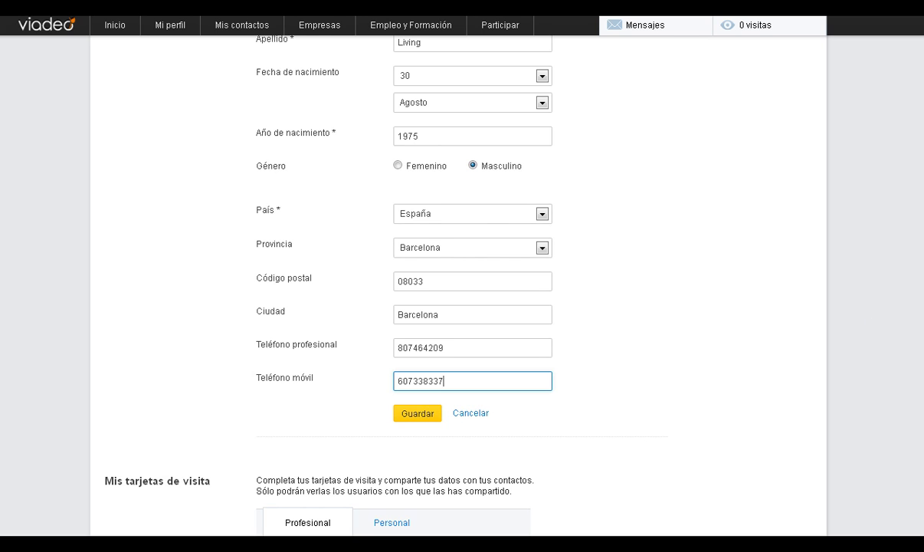
scroll(459, 307, down, 3)
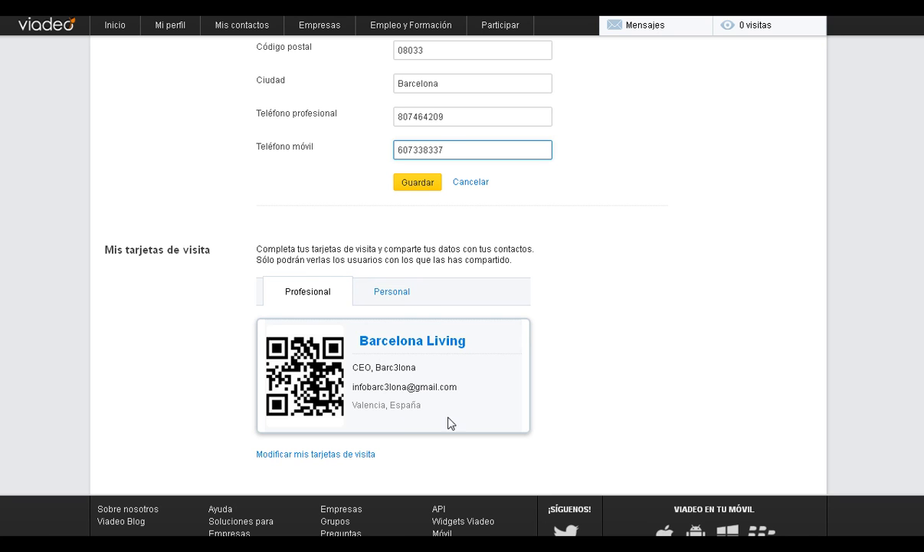
click(413, 186)
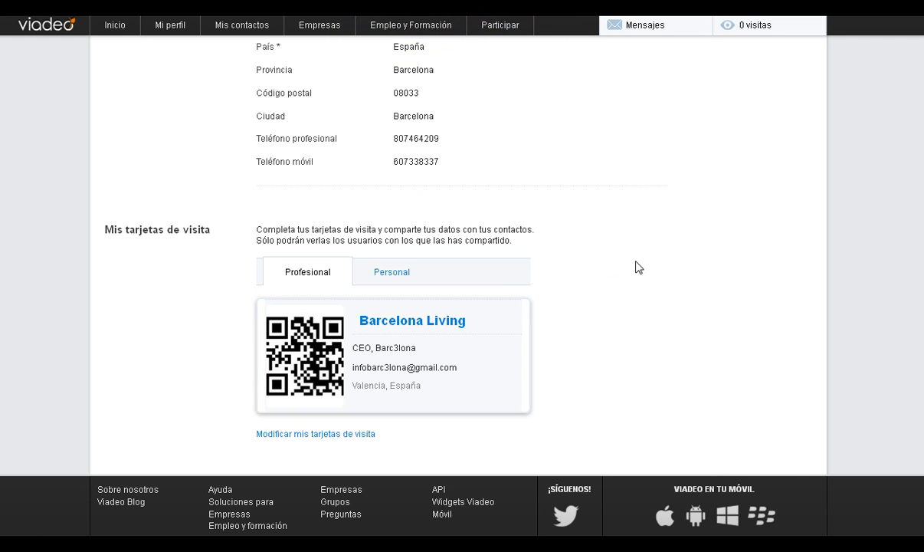
Go to Mi perfil > Completar mi perfil, open then close the résumé import, and dismiss the yellow banner.
scroll(460, 284, up, 10)
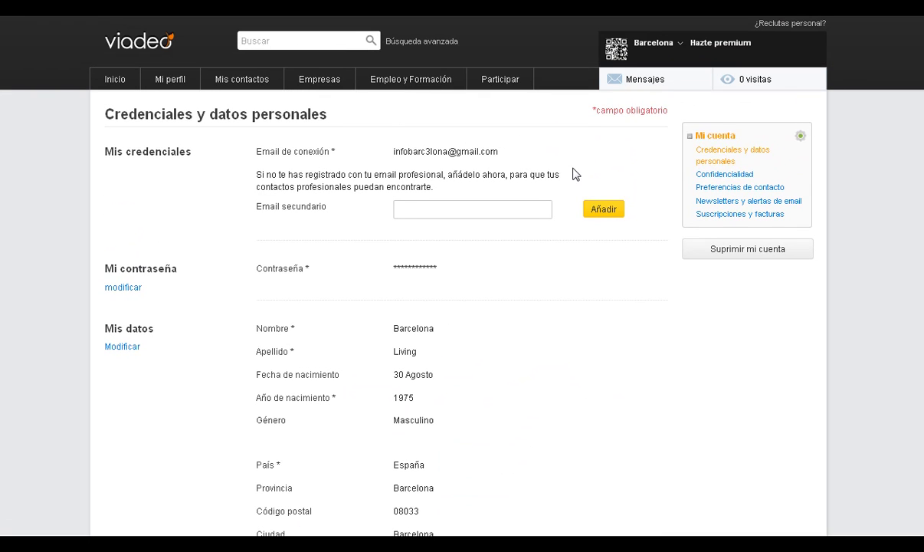
mouse_move(167, 84)
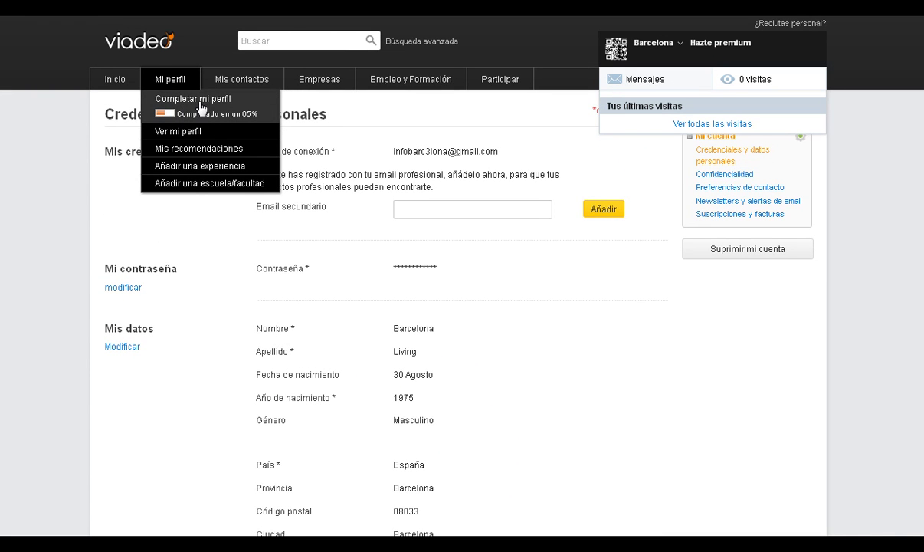
click(201, 108)
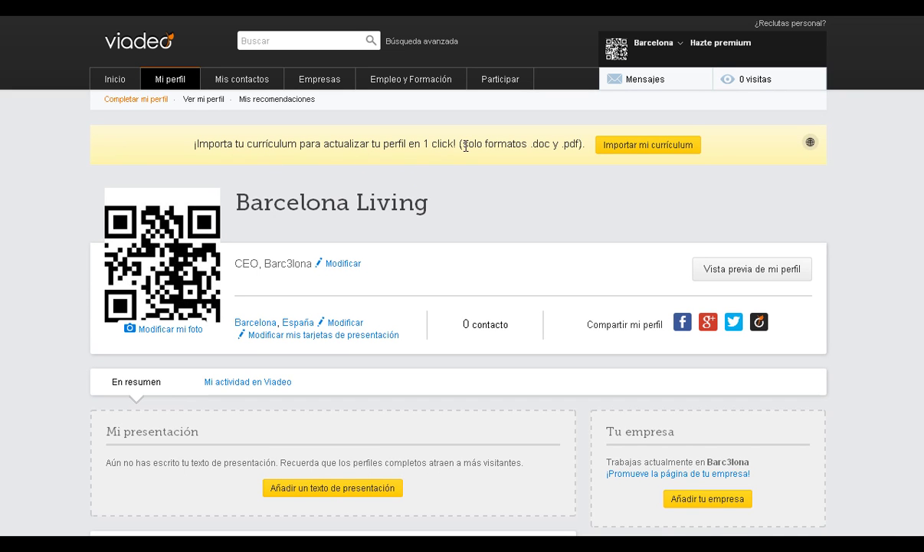
drag(196, 145, 592, 146)
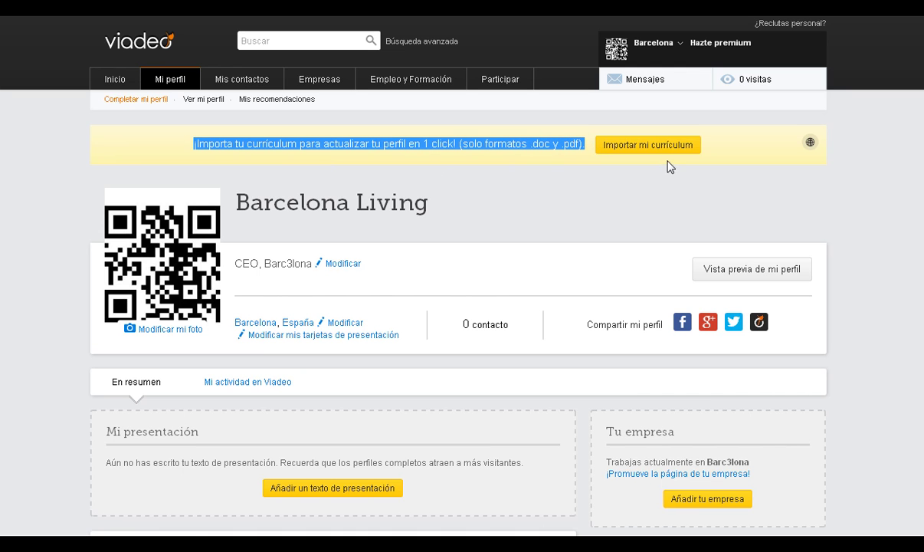
click(648, 147)
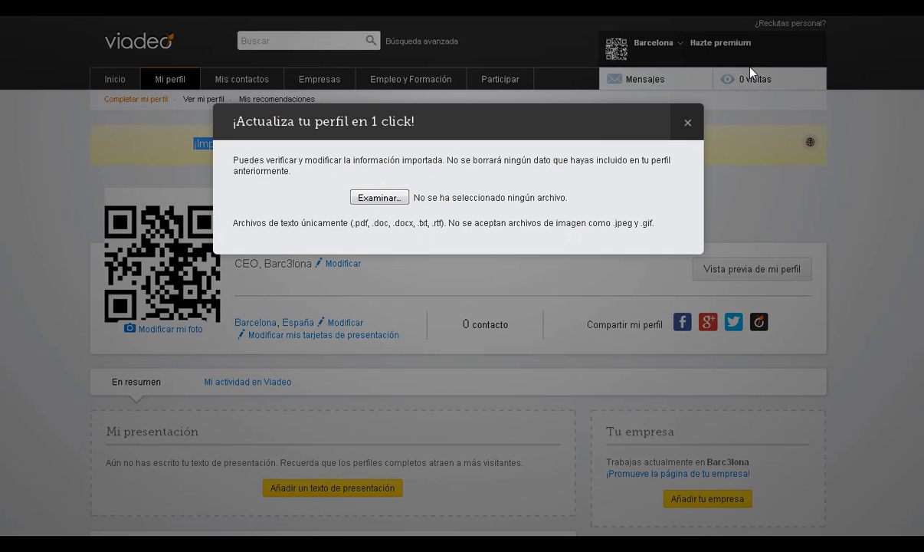
click(693, 127)
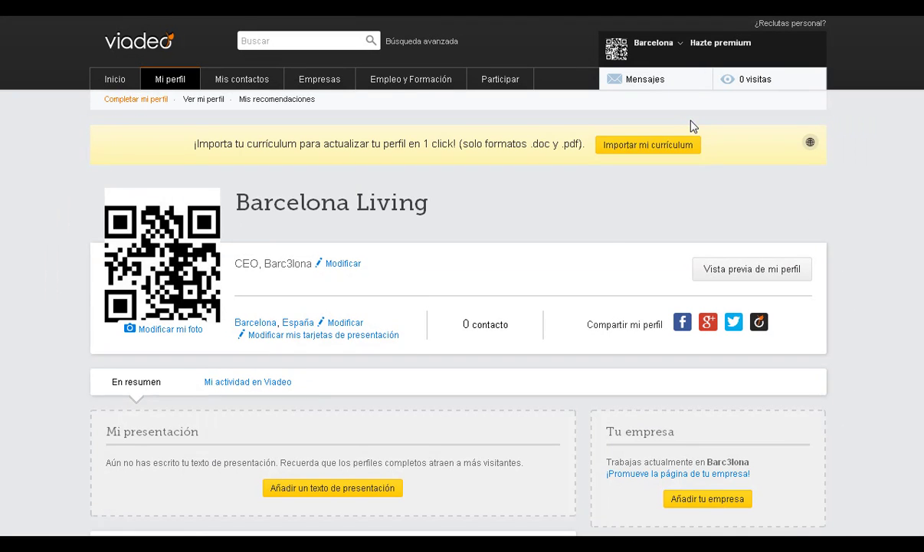
click(808, 145)
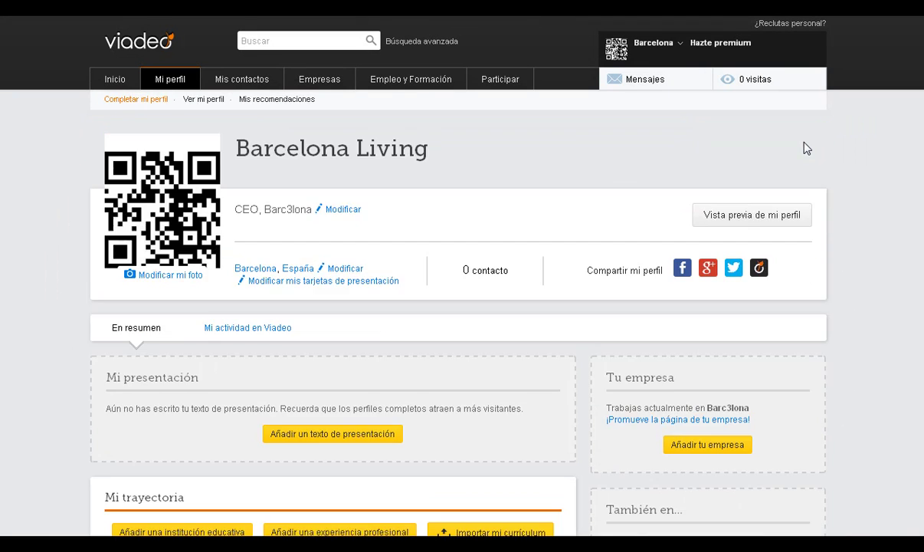
click(321, 435)
click(355, 219)
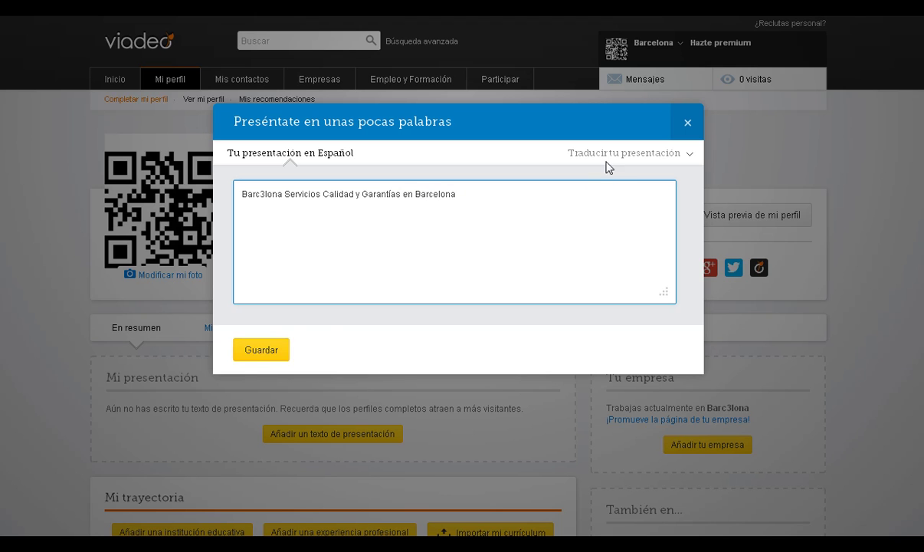
click(689, 155)
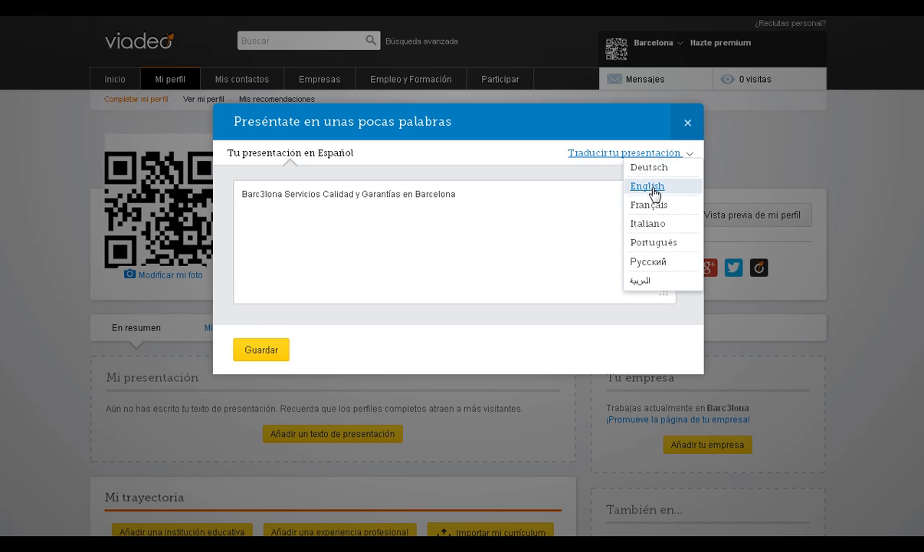
click(648, 187)
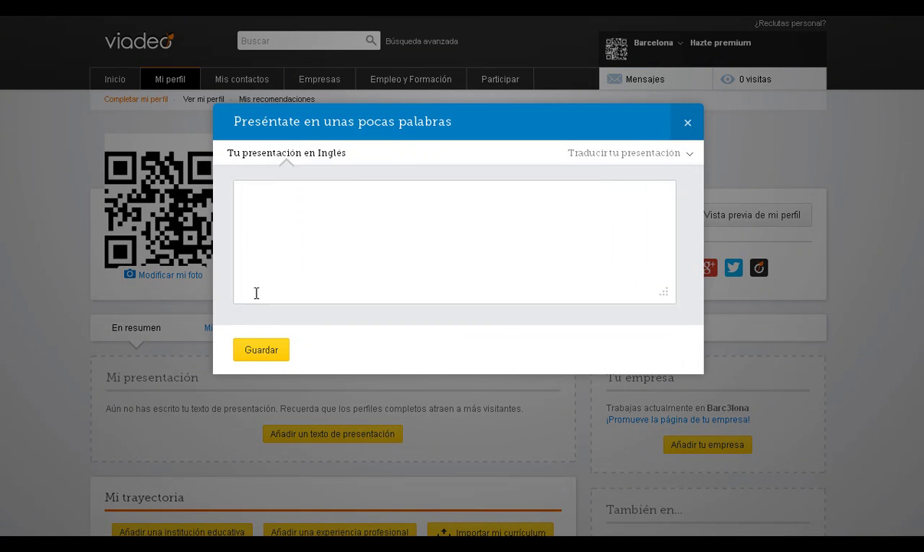
click(692, 160)
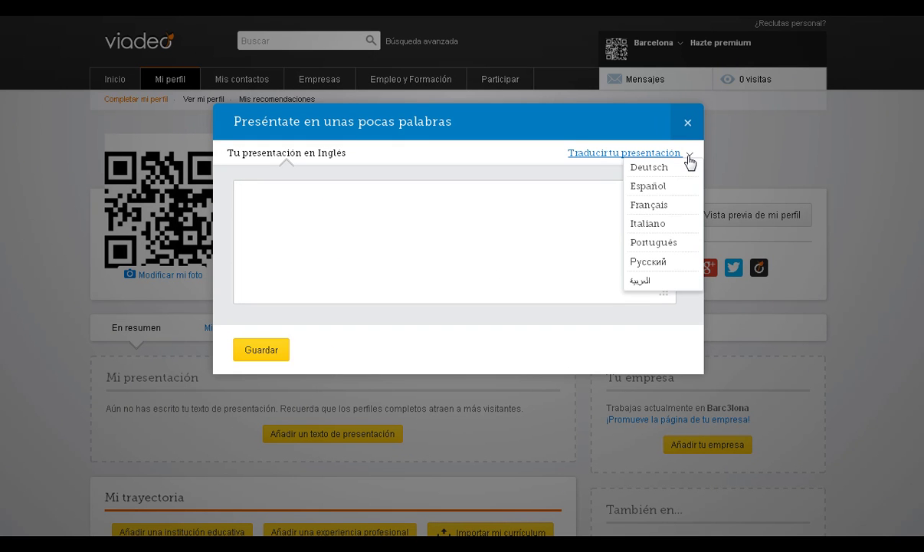
click(658, 188)
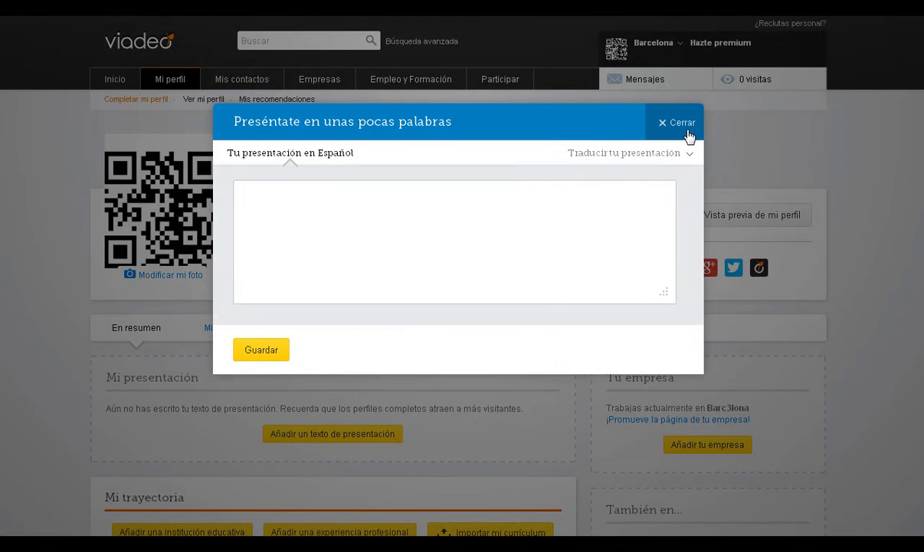
click(689, 160)
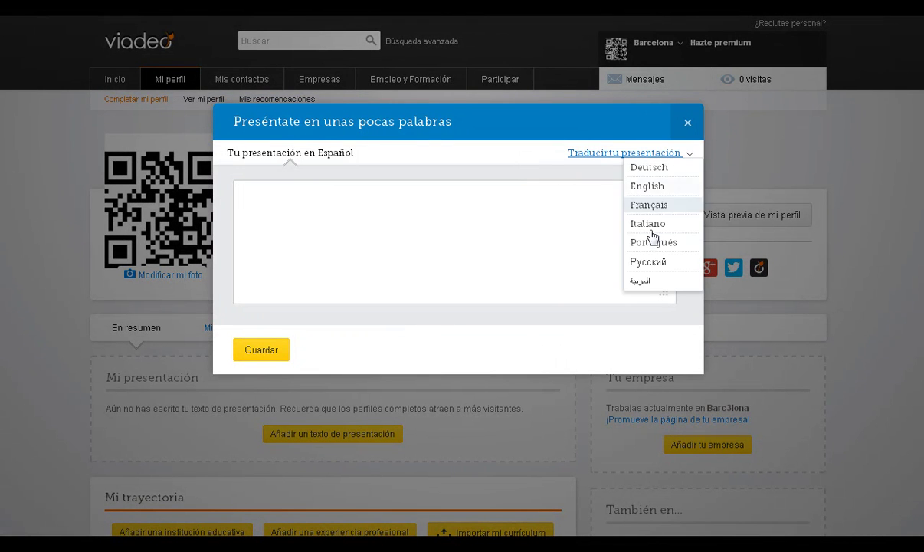
click(688, 125)
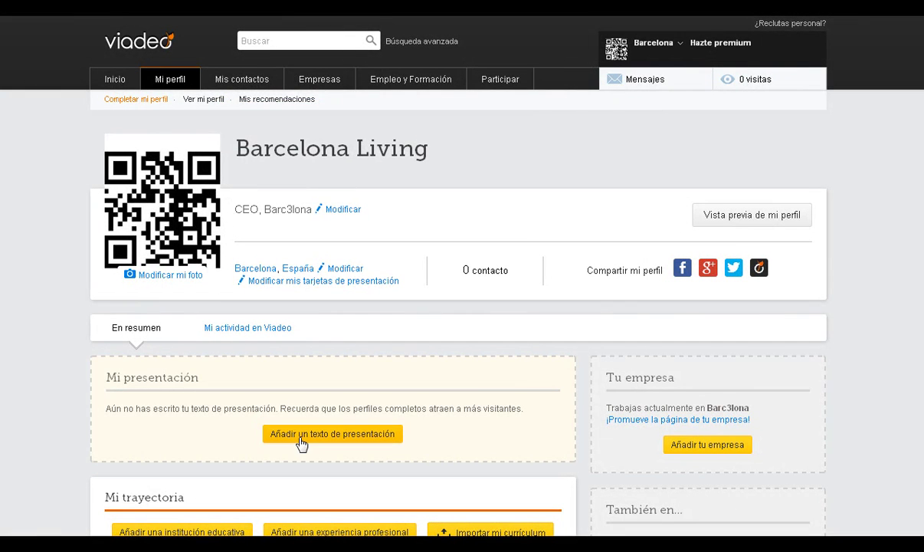
Save the presentation 'Barc3lona Servicios Calidad y Garantías', correcting the Garaantías typo.
click(300, 437)
click(373, 246)
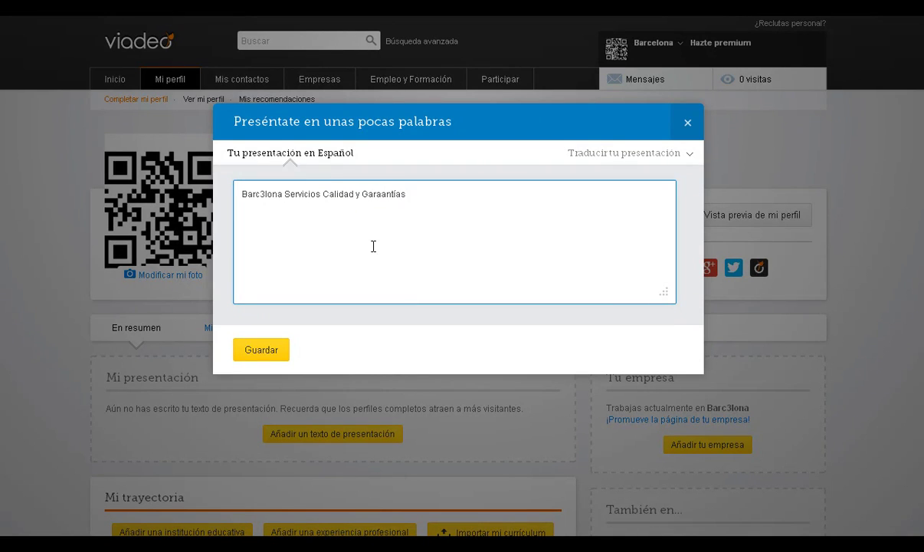
key(BackSpace)
key(BackSpace)
text(n)
click(275, 351)
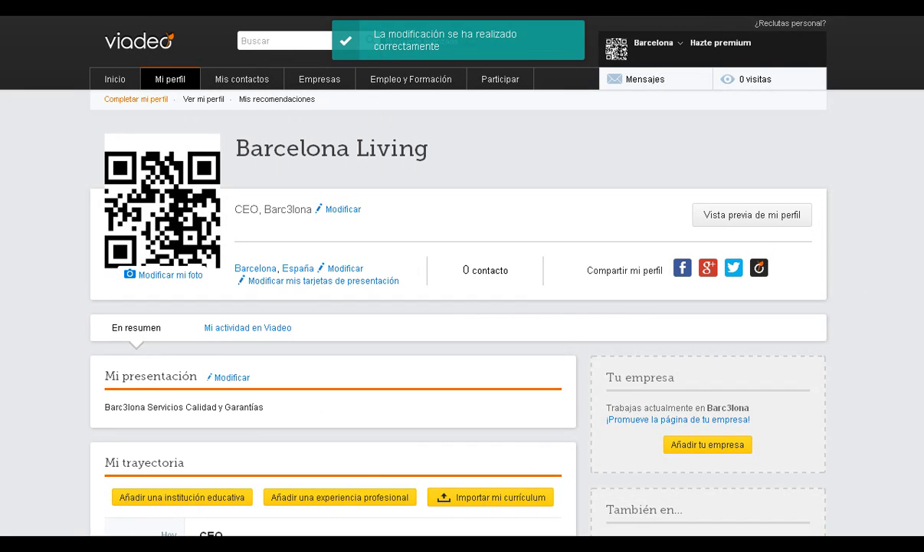
scroll(734, 212, down, 3)
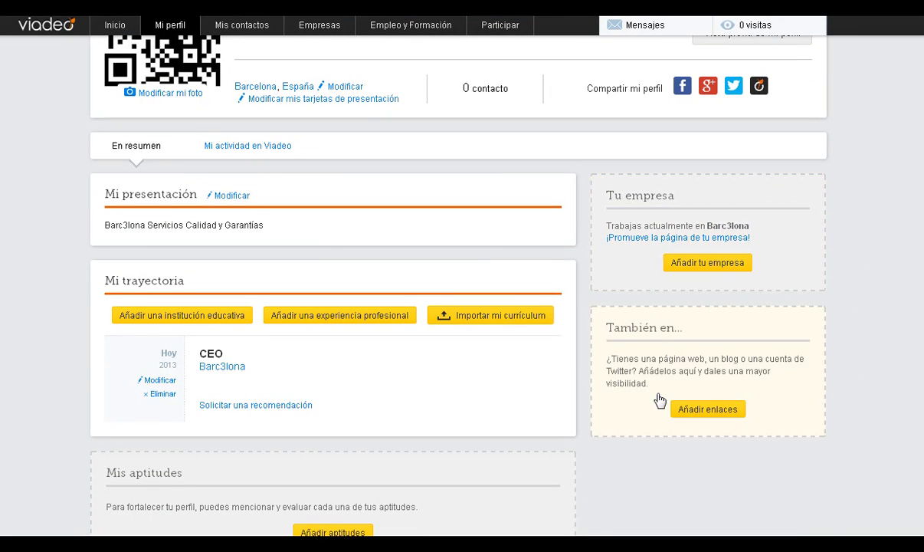
click(689, 410)
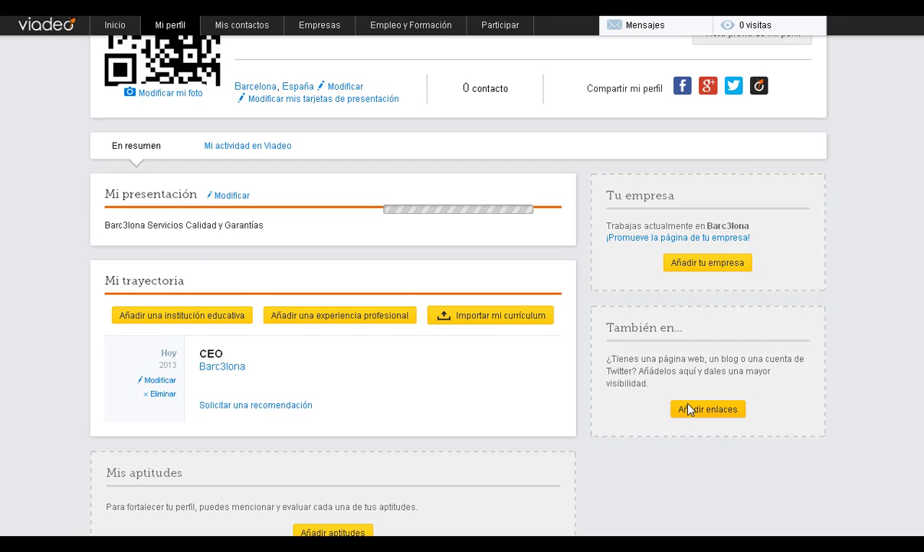
click(445, 176)
text(Barc3lona Living)
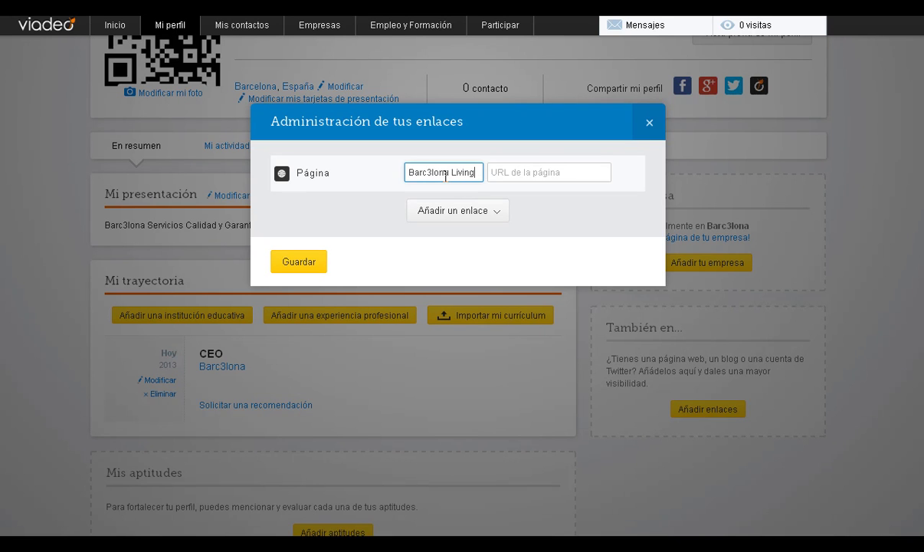
key(Tab)
text(http)
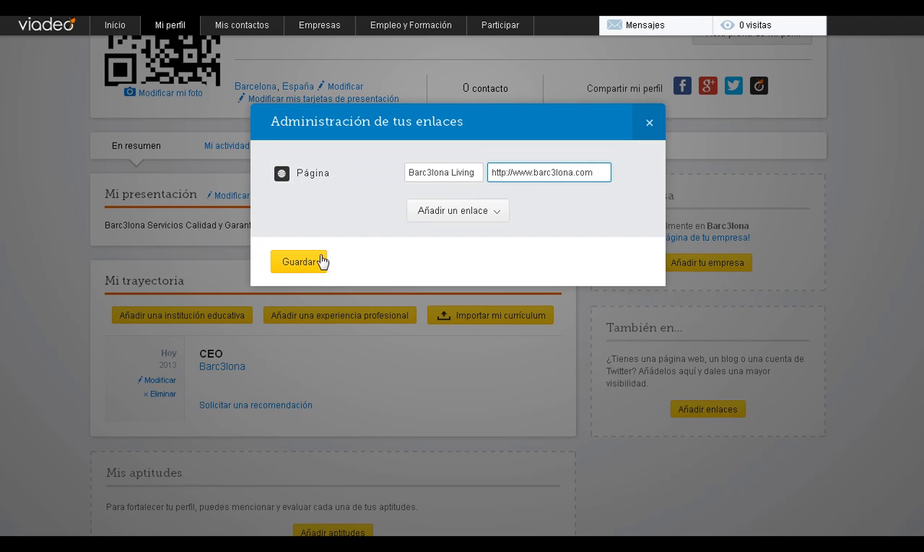
click(308, 260)
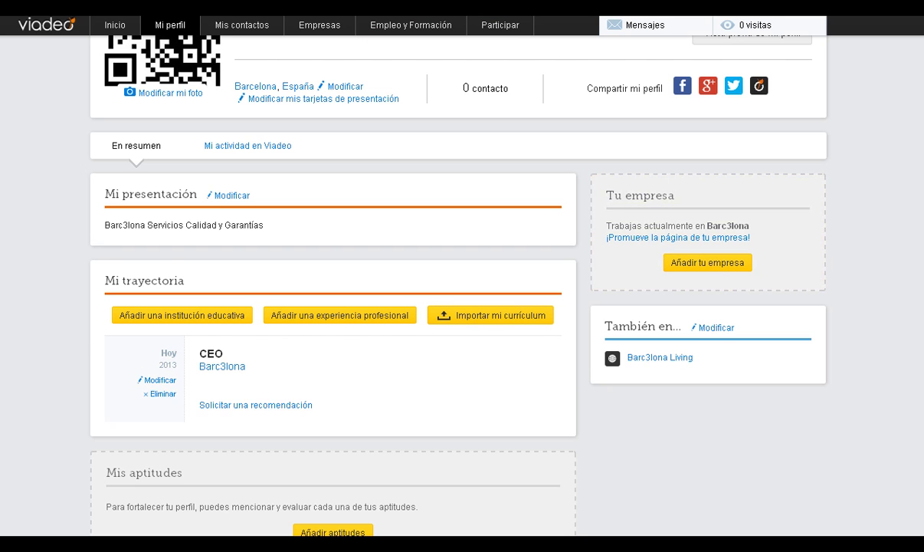
Add Español, Catalán and Inglés as spoken language rows.
scroll(436, 282, down, 3)
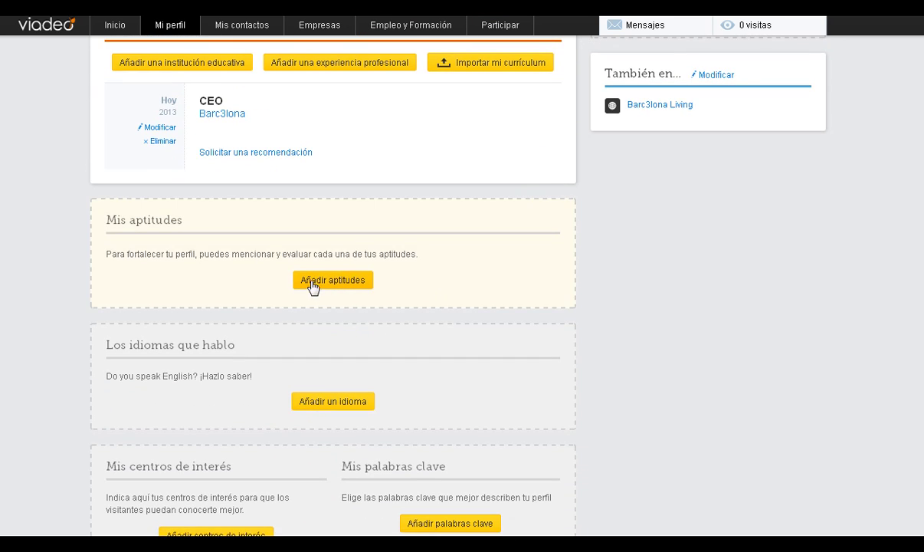
click(318, 405)
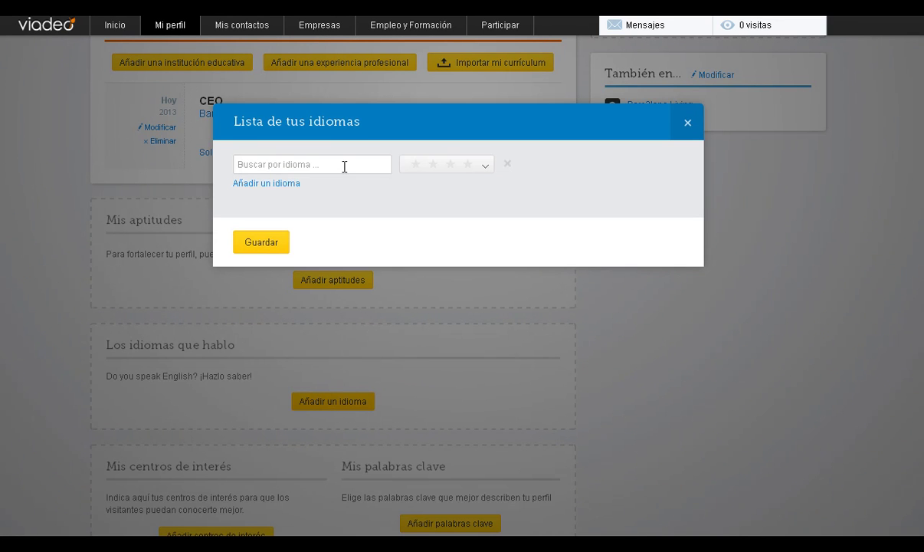
click(343, 165)
text(españ)
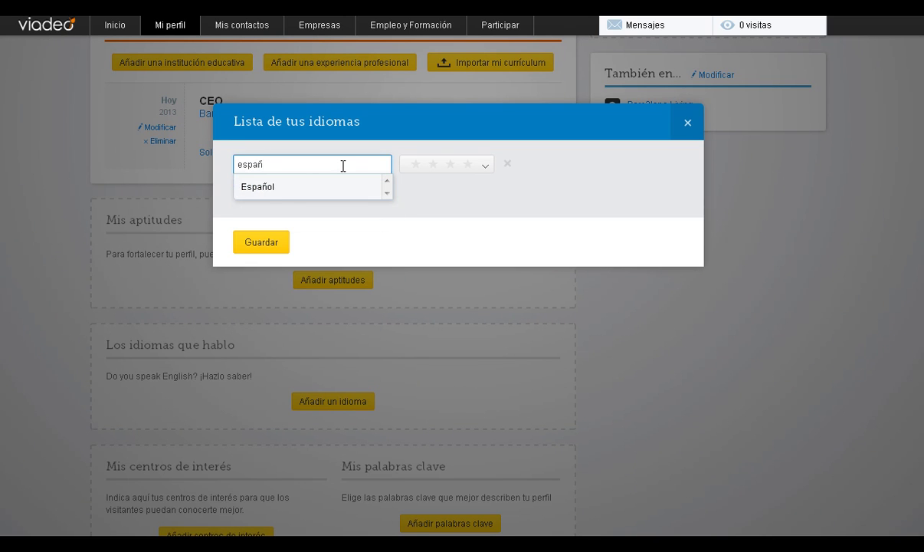
click(271, 190)
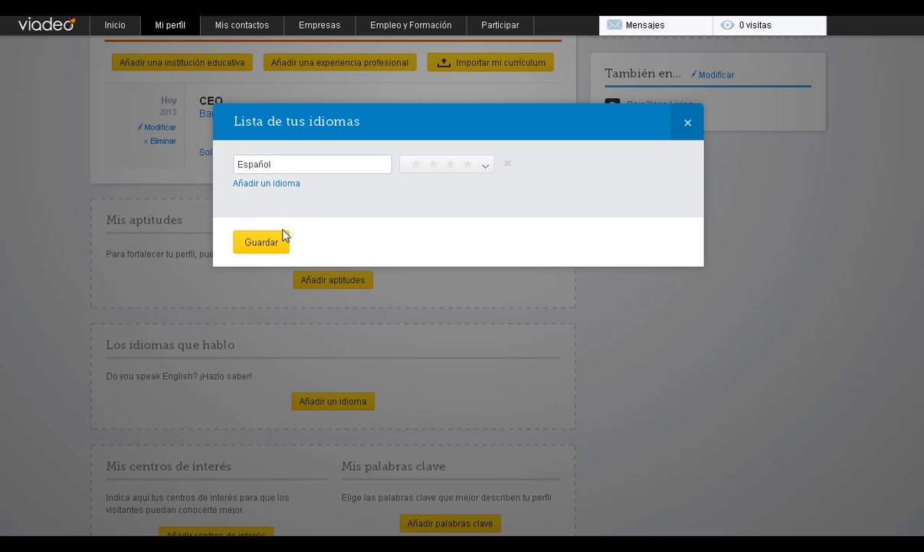
click(285, 184)
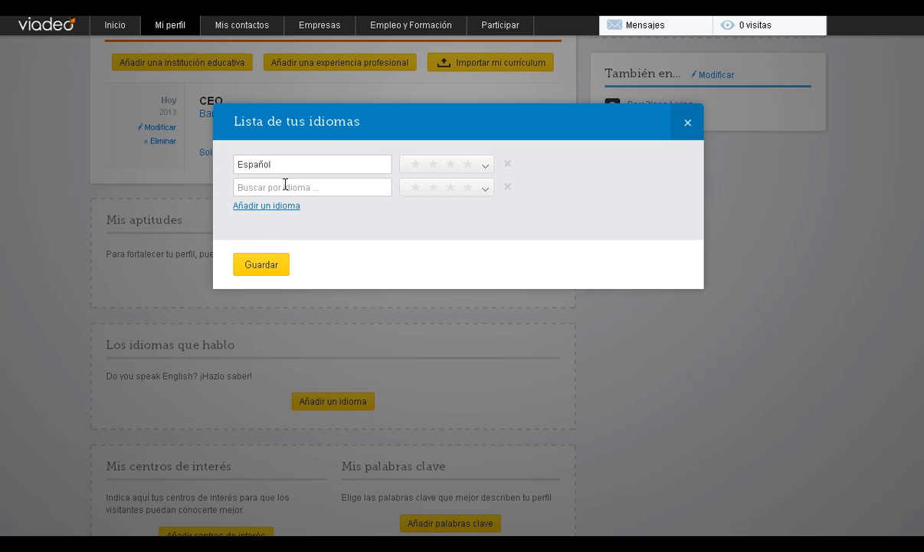
click(285, 186)
text(ca)
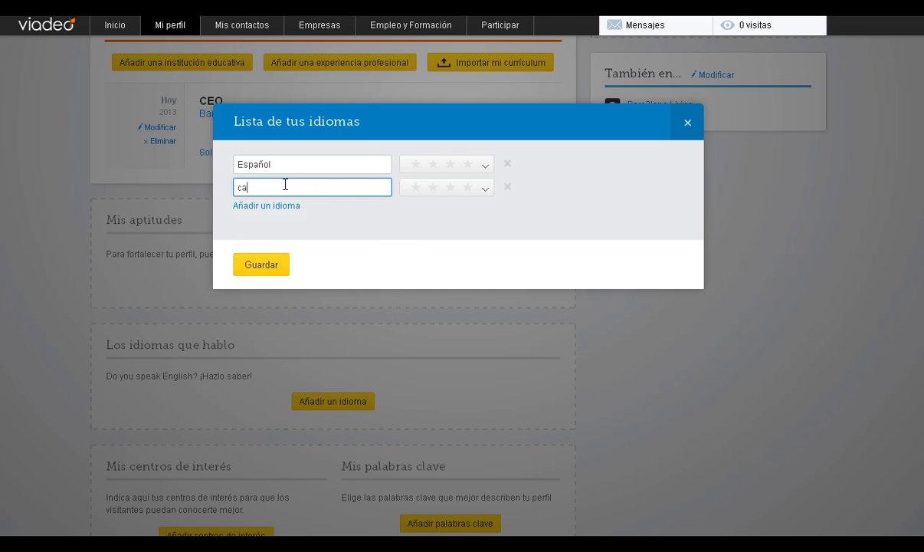
text(ta)
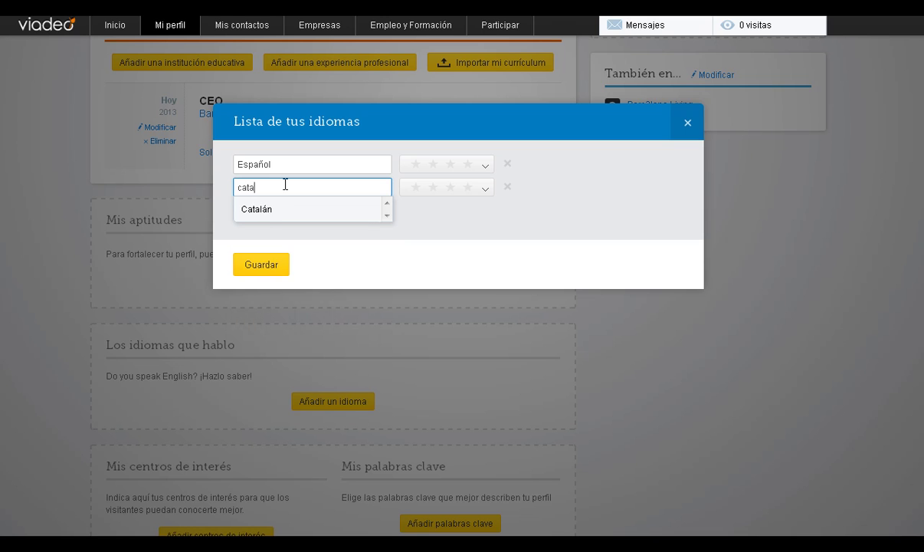
click(268, 210)
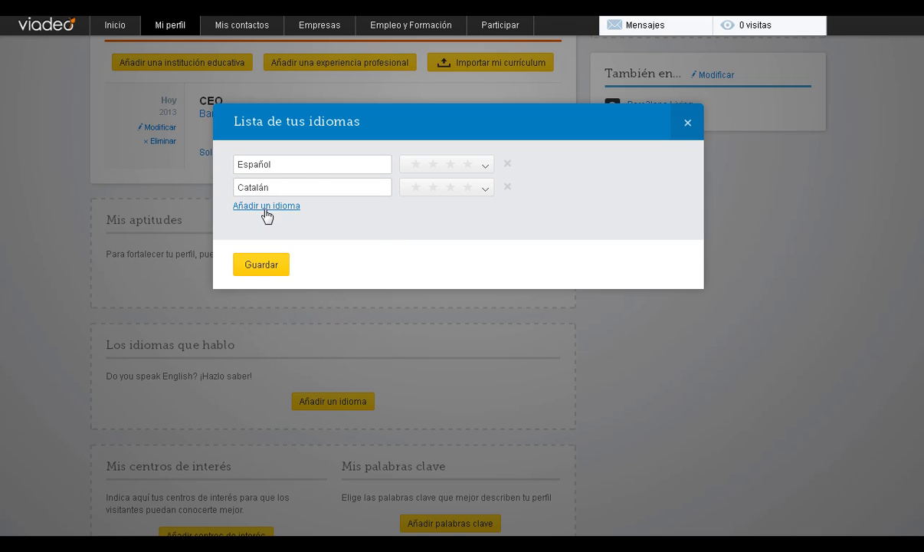
click(268, 207)
click(306, 208)
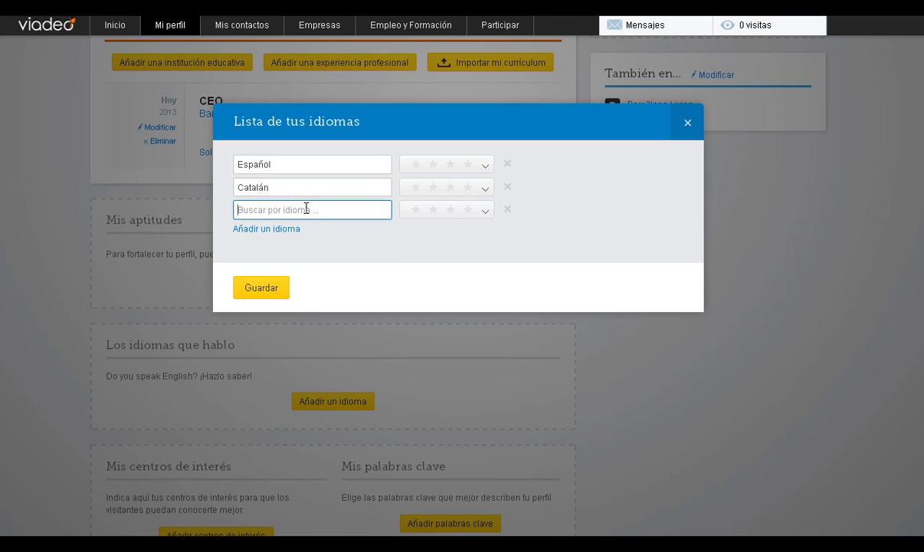
text(eng)
key(BackSpace)
text(ingl)
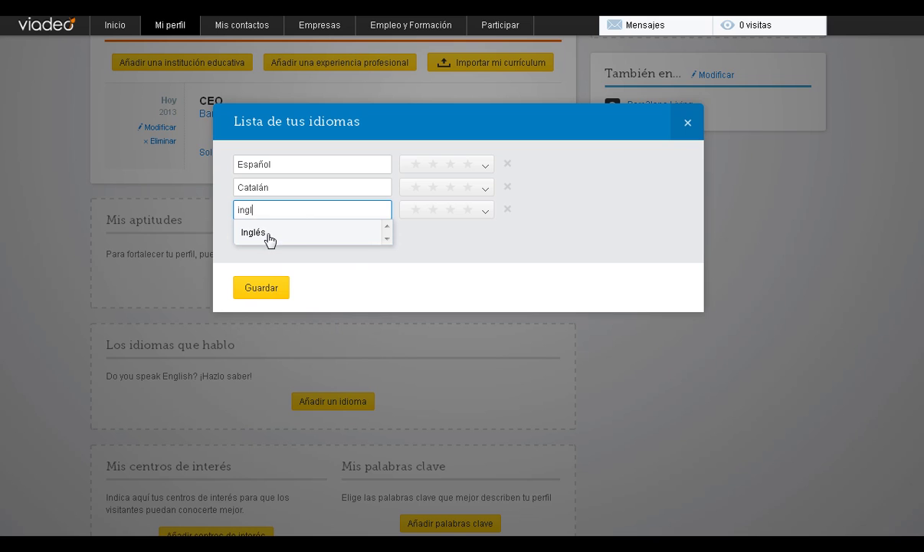
click(265, 234)
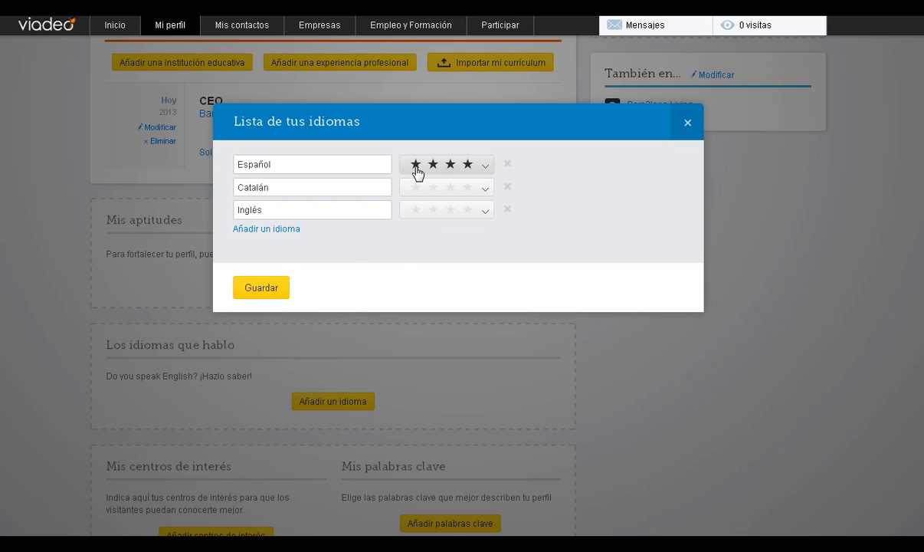
Rate Español and Catalán as Lengua materna and Inglés as Intermedio, then save.
click(466, 167)
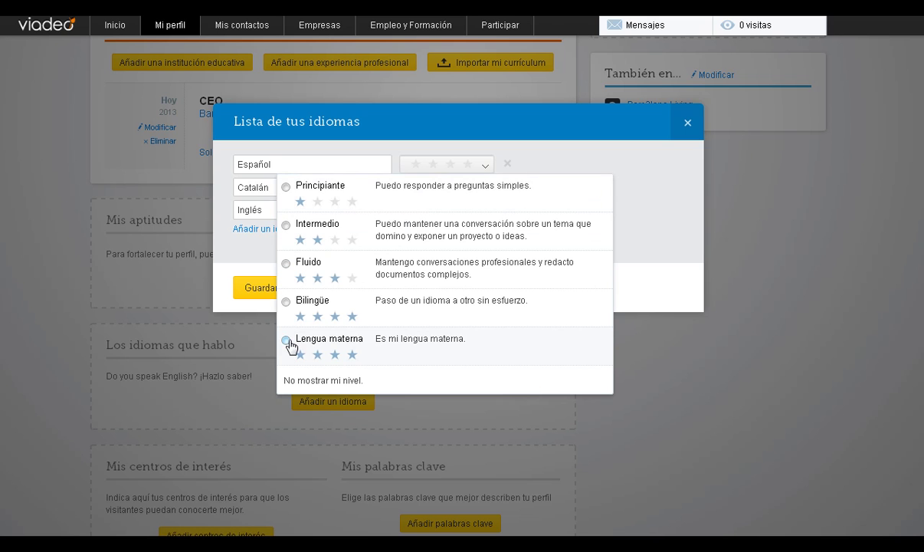
click(285, 340)
click(463, 191)
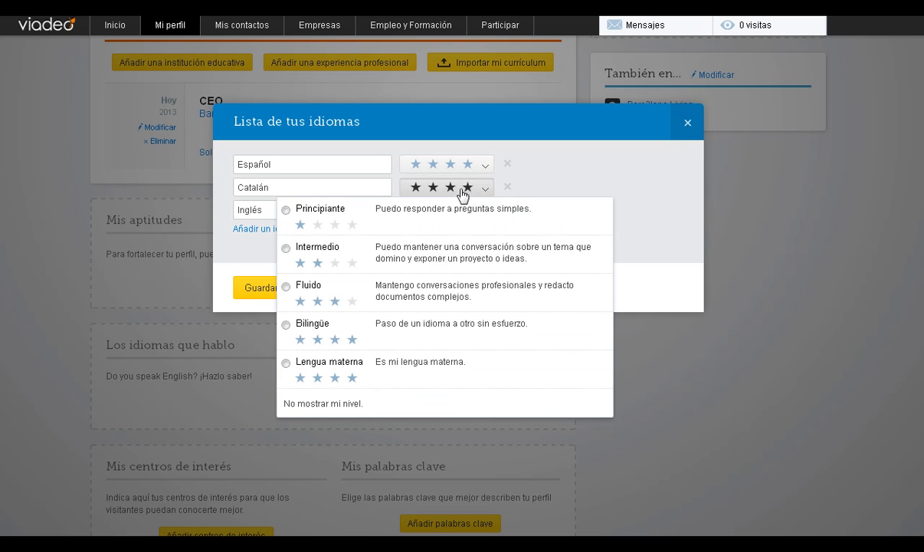
click(285, 364)
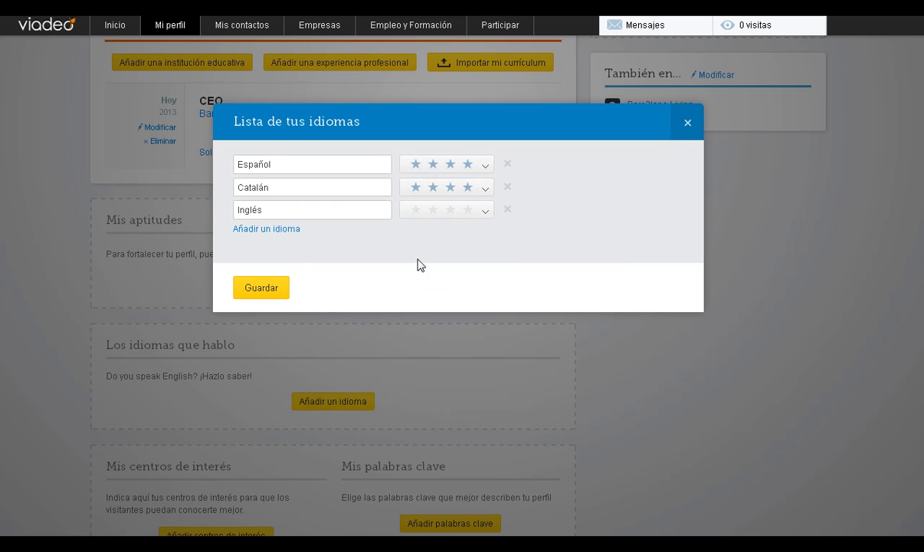
click(465, 210)
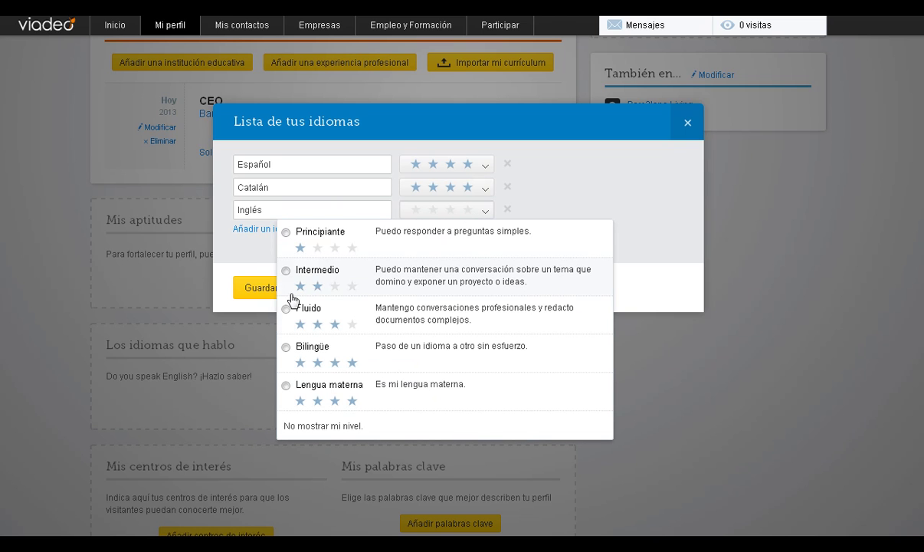
click(286, 272)
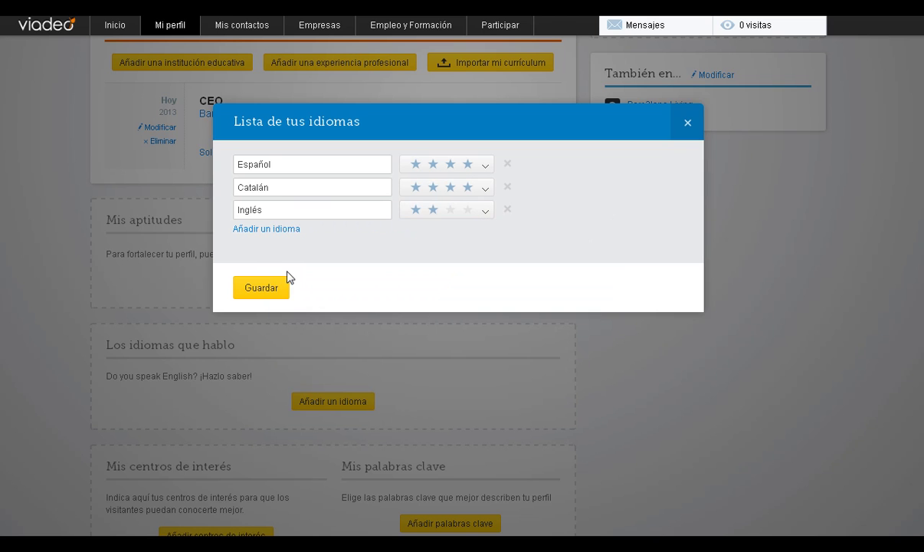
click(259, 288)
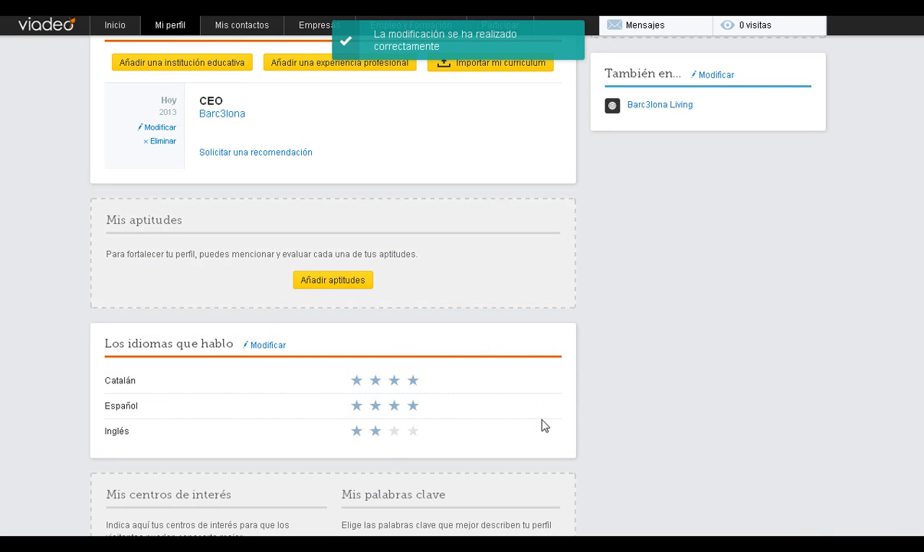
Add keywords barcelona, españa, catalunya, museos, restaurantes and hoteles, then close the keyword dialog.
scroll(332, 275, down, 3)
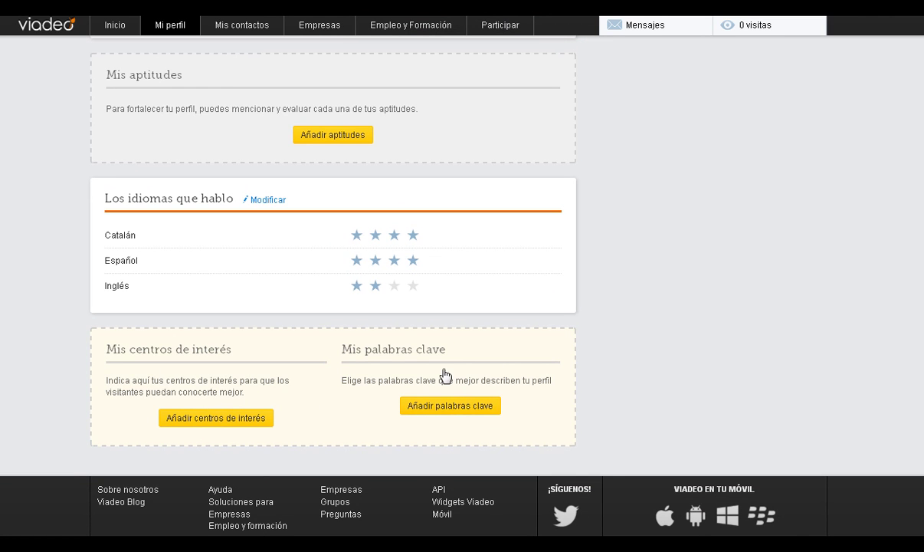
click(442, 406)
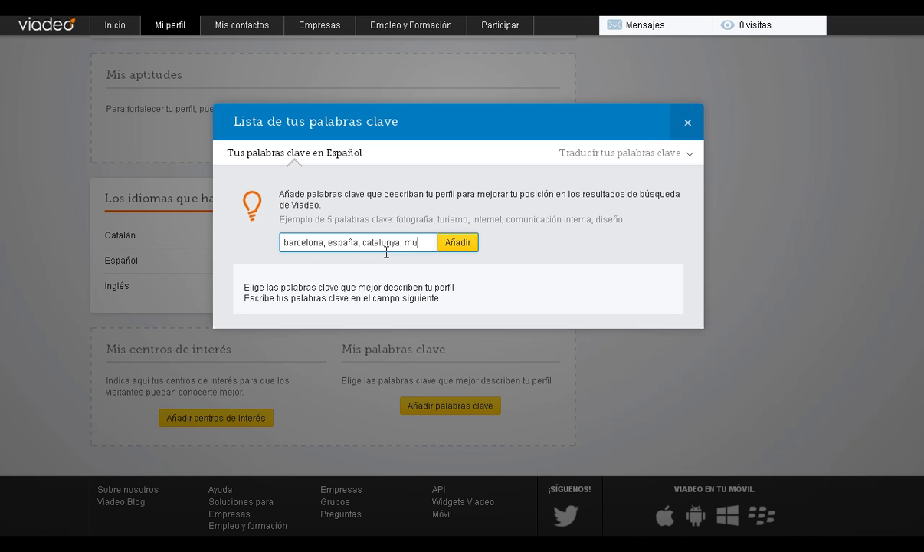
text(s)
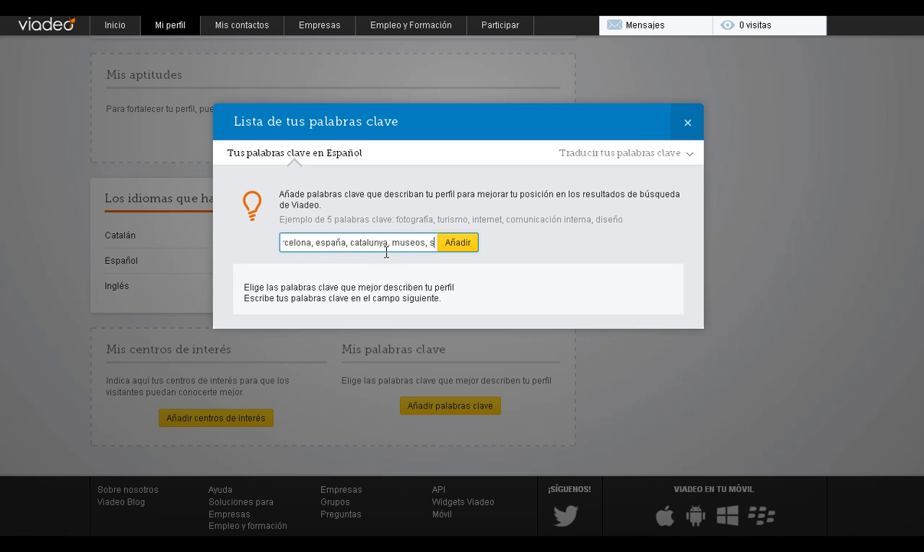
text(, pestauran)
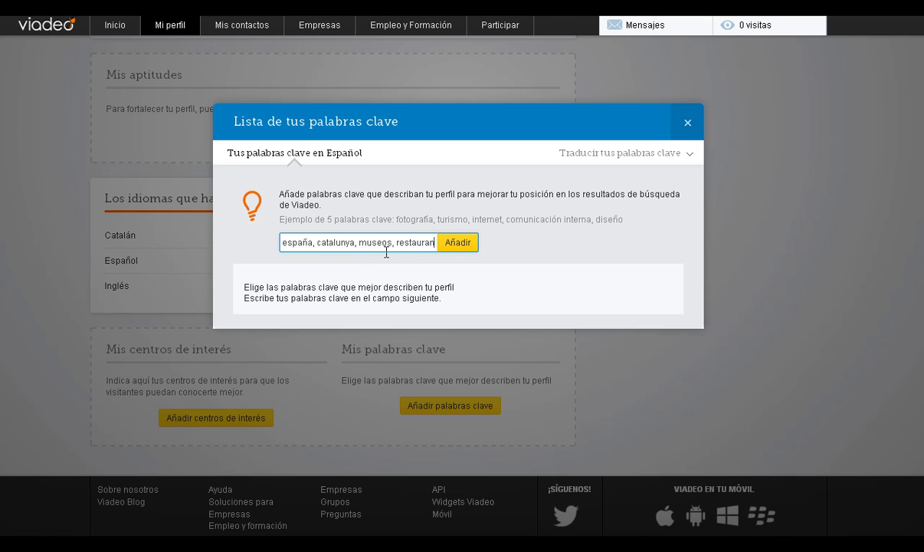
text(tes, ho)
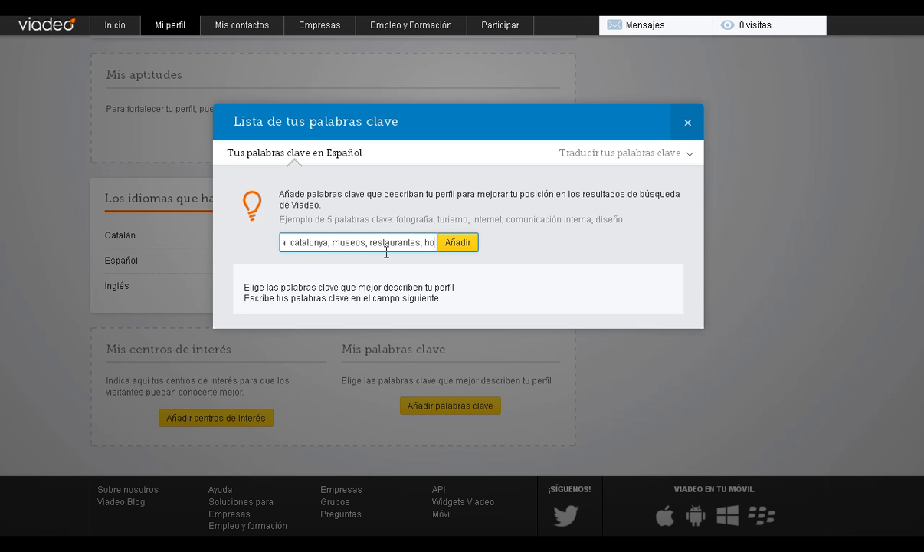
text(teles)
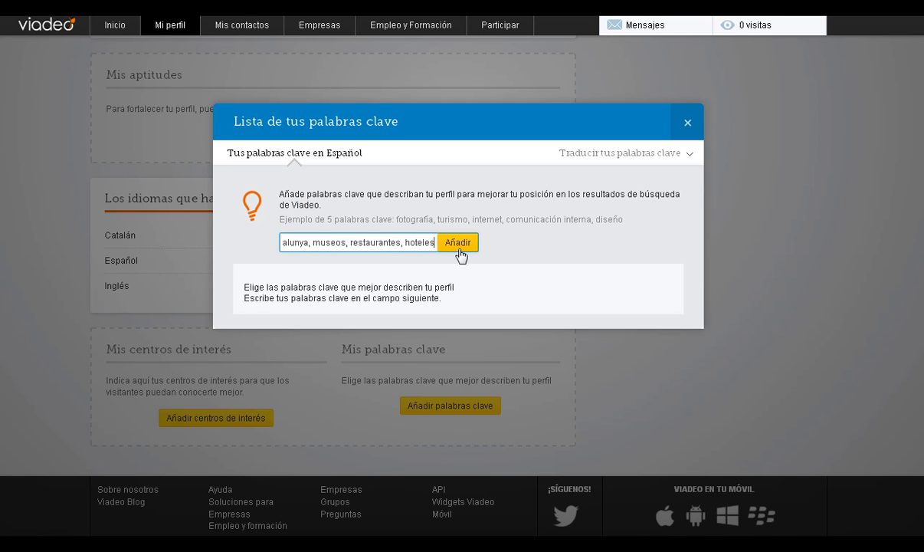
click(462, 245)
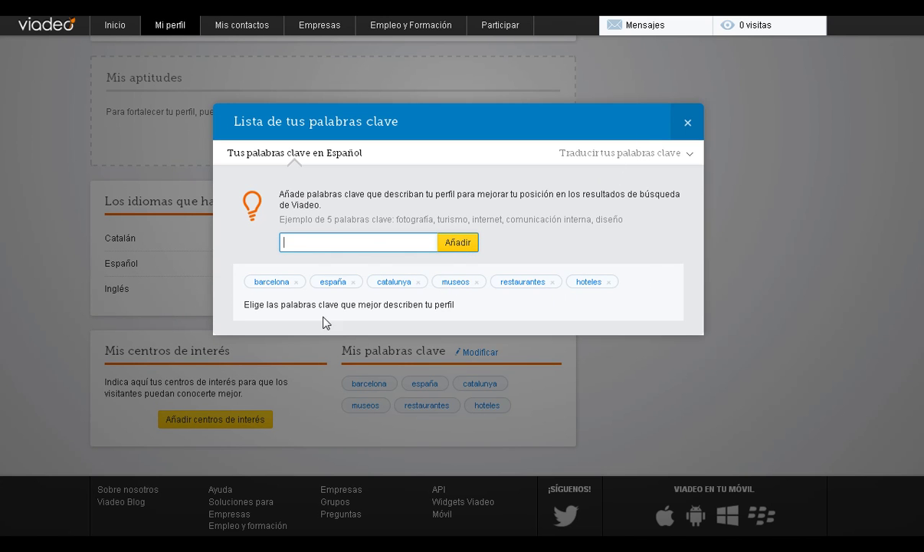
click(689, 130)
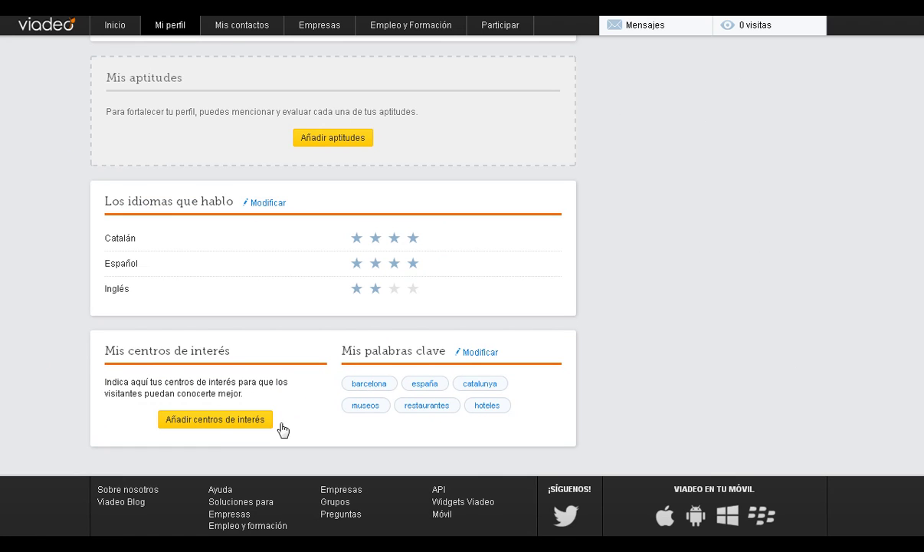
scroll(460, 275, up, 5)
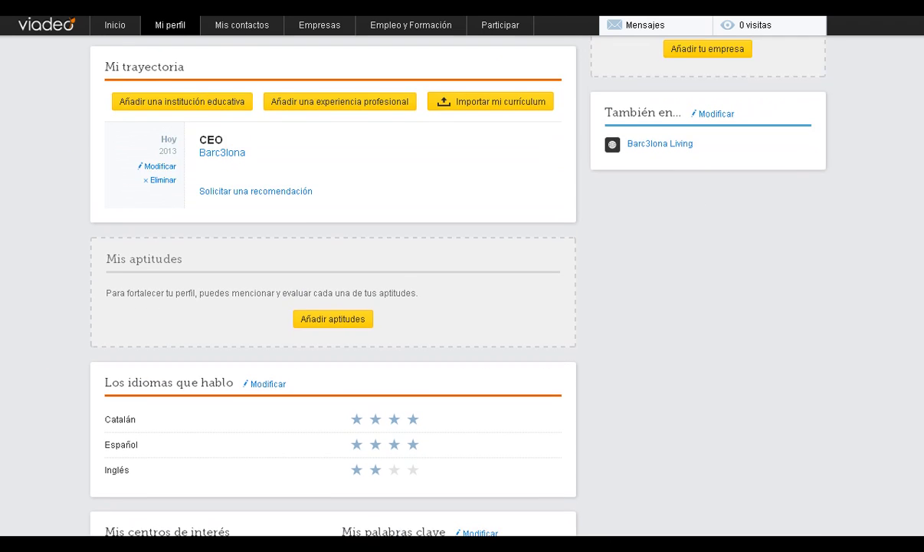
scroll(460, 275, up, 3)
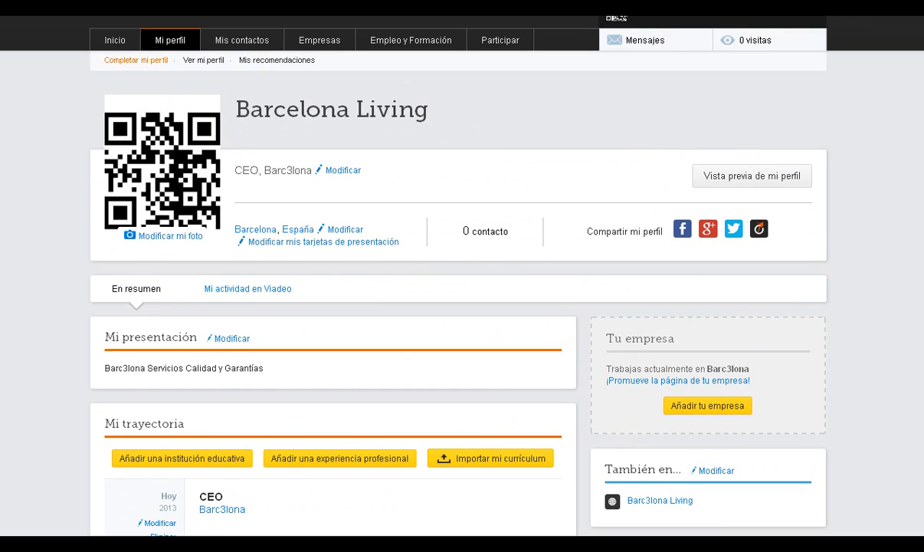
mouse_move(183, 42)
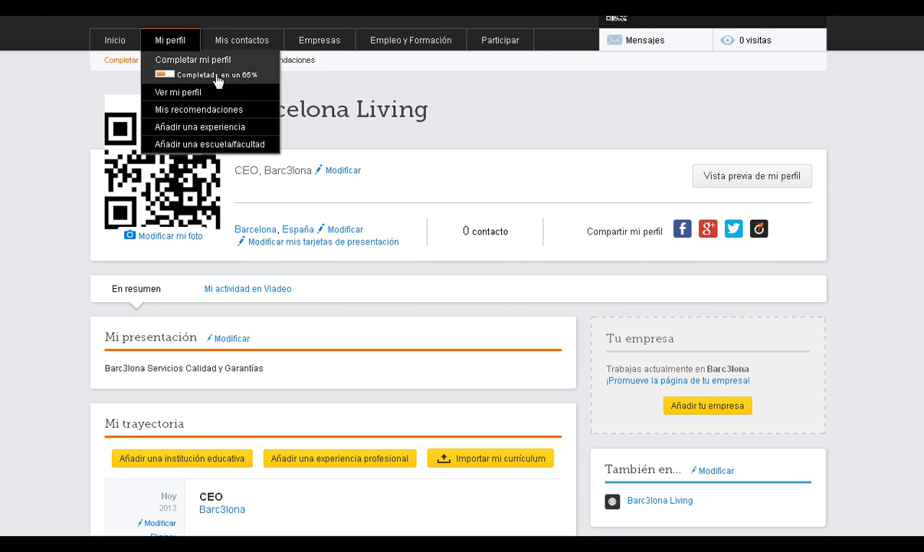
scroll(217, 80, up, 1)
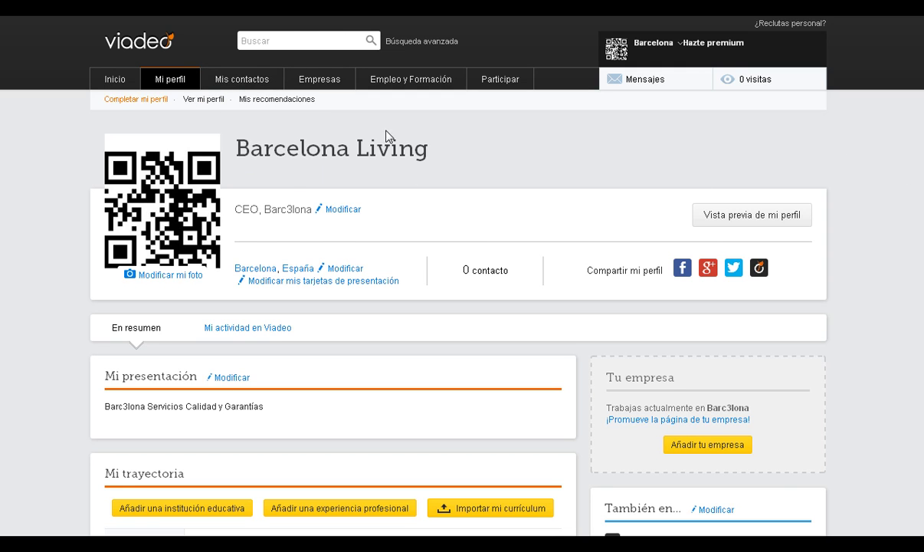
click(204, 100)
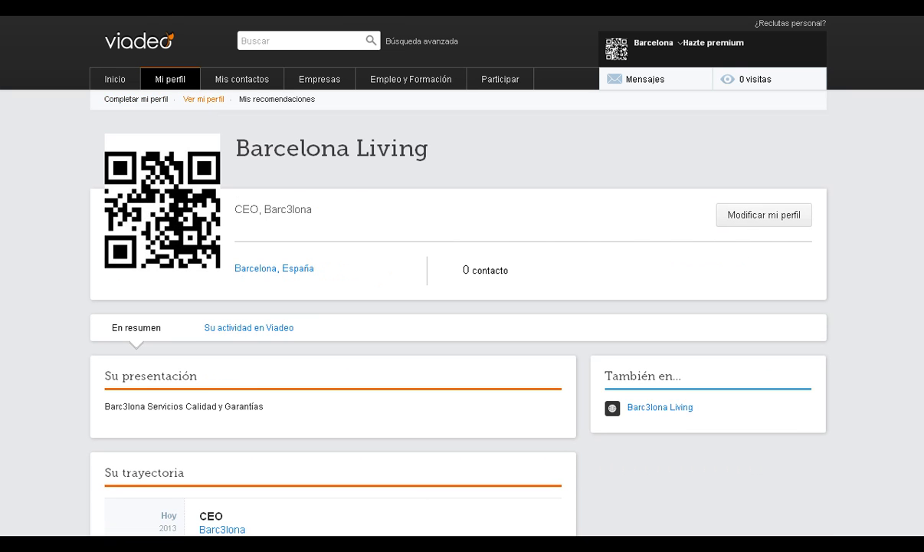
scroll(462, 306, down, 4)
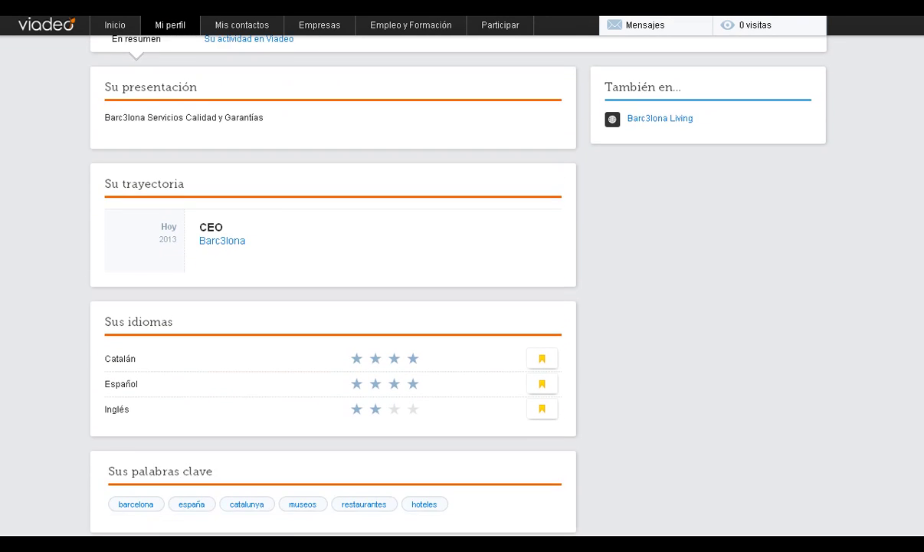
scroll(462, 307, down, 1)
scroll(462, 306, up, 5)
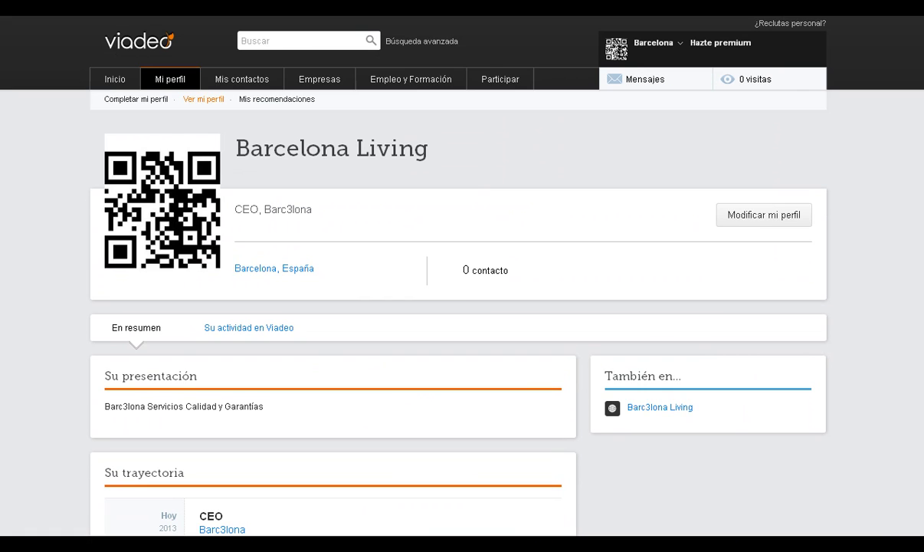
click(736, 220)
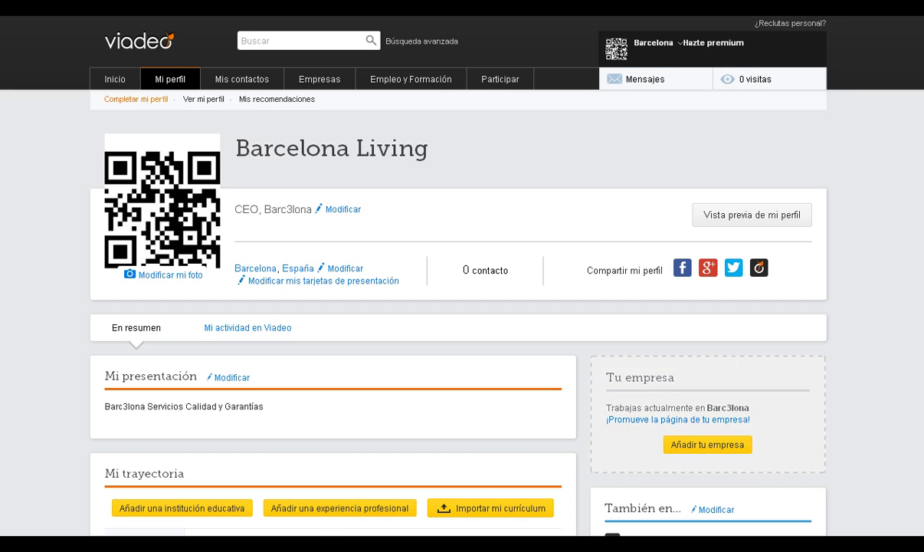
Scroll through the profile and bring up the Barcelona account dropdown at the top right.
scroll(666, 367, down, 4)
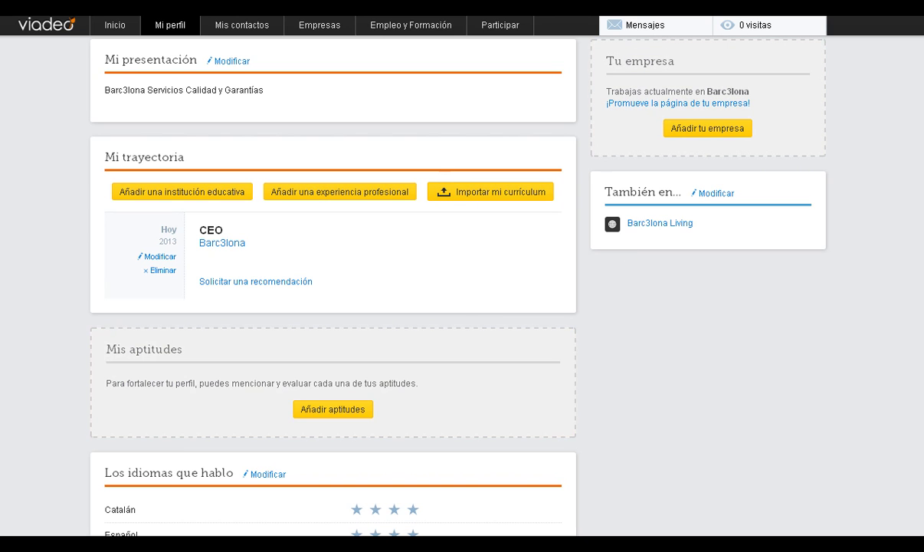
scroll(302, 383, down, 3)
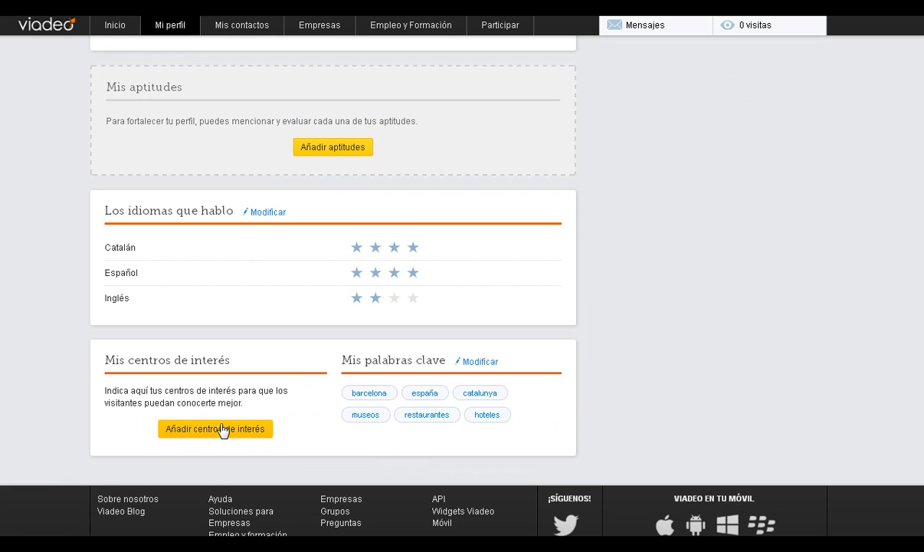
scroll(460, 276, up, 7)
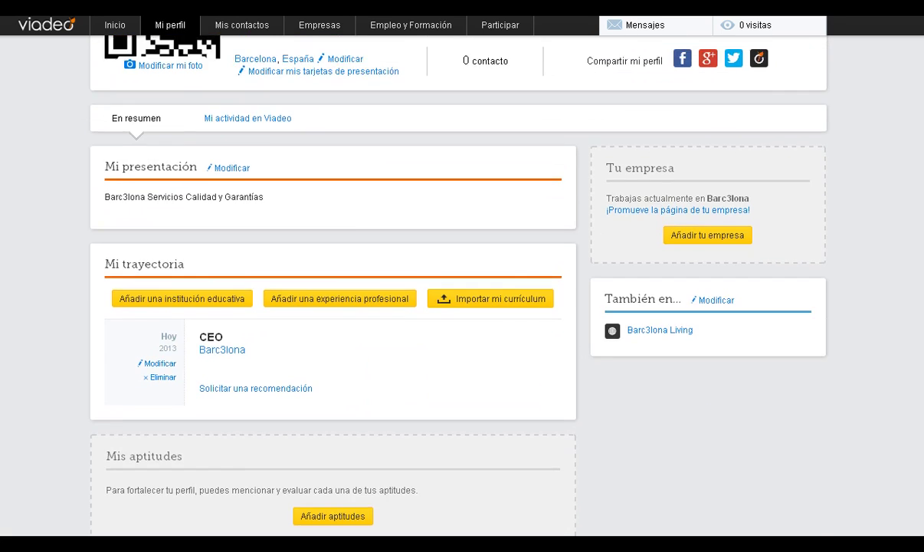
mouse_move(677, 48)
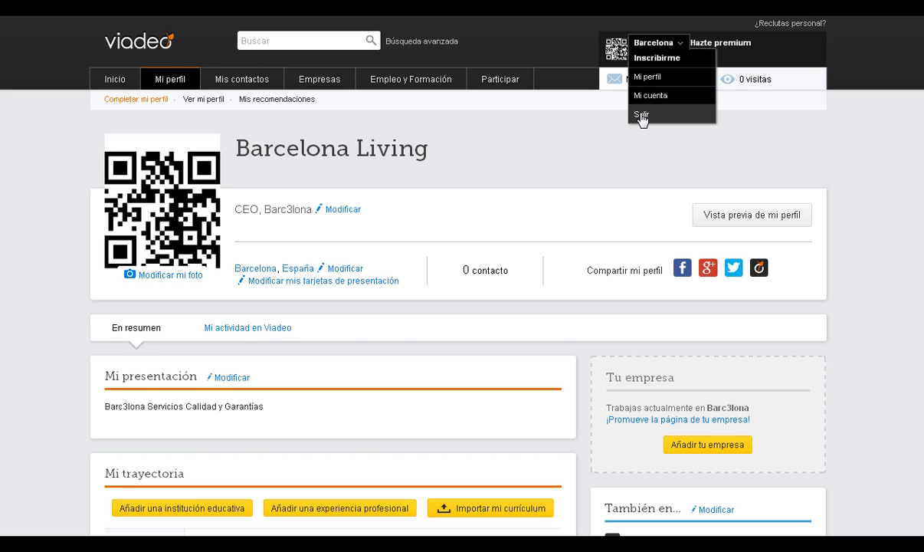
Log out by choosing Salir from the account menu.
click(642, 116)
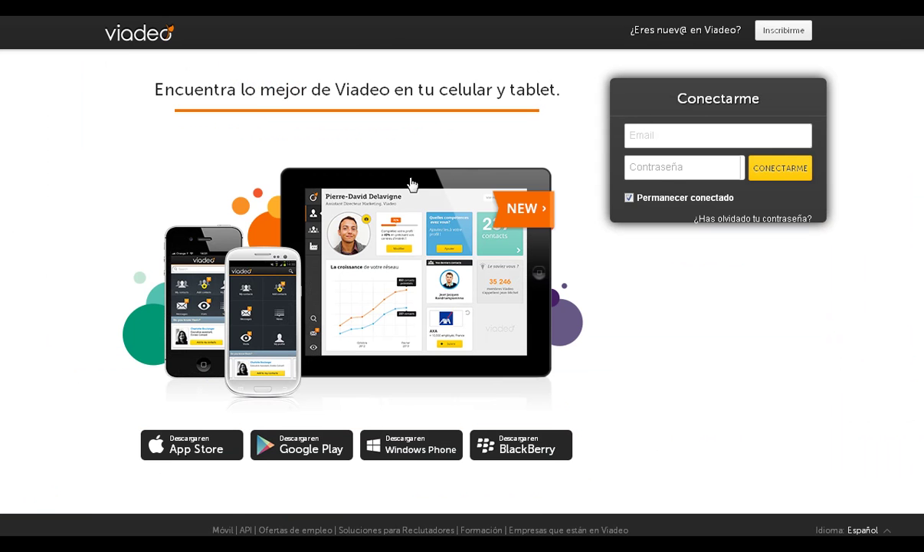